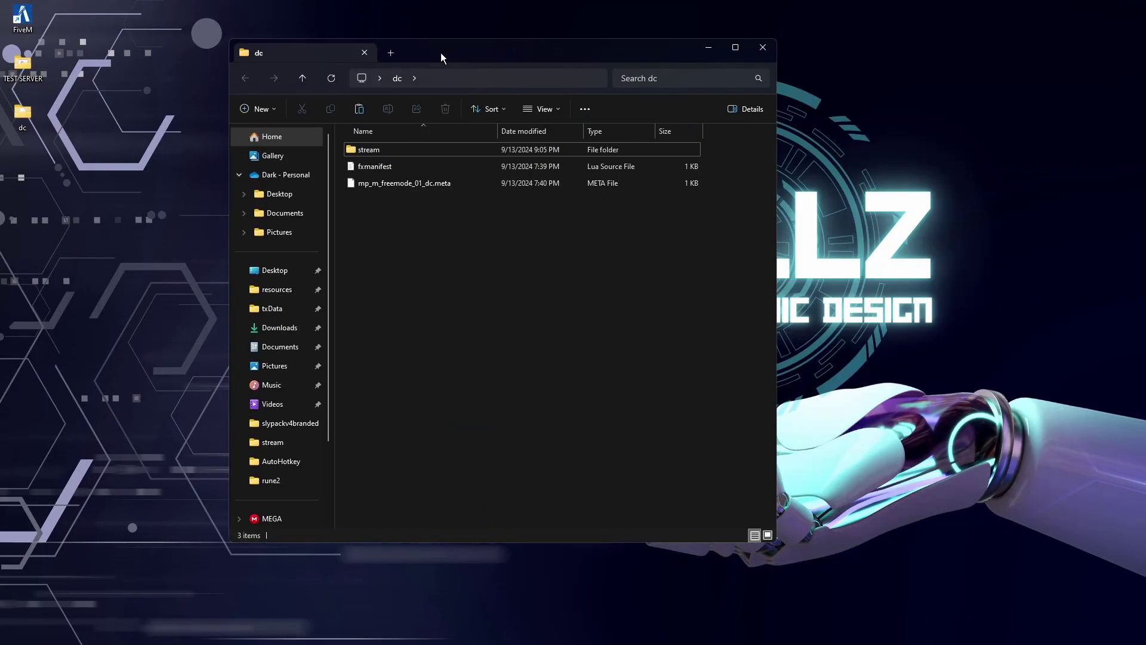
Step: Open the dc resource's stream folder, snap it to the left half, and place YMTEditor on the right
double_click(421, 149)
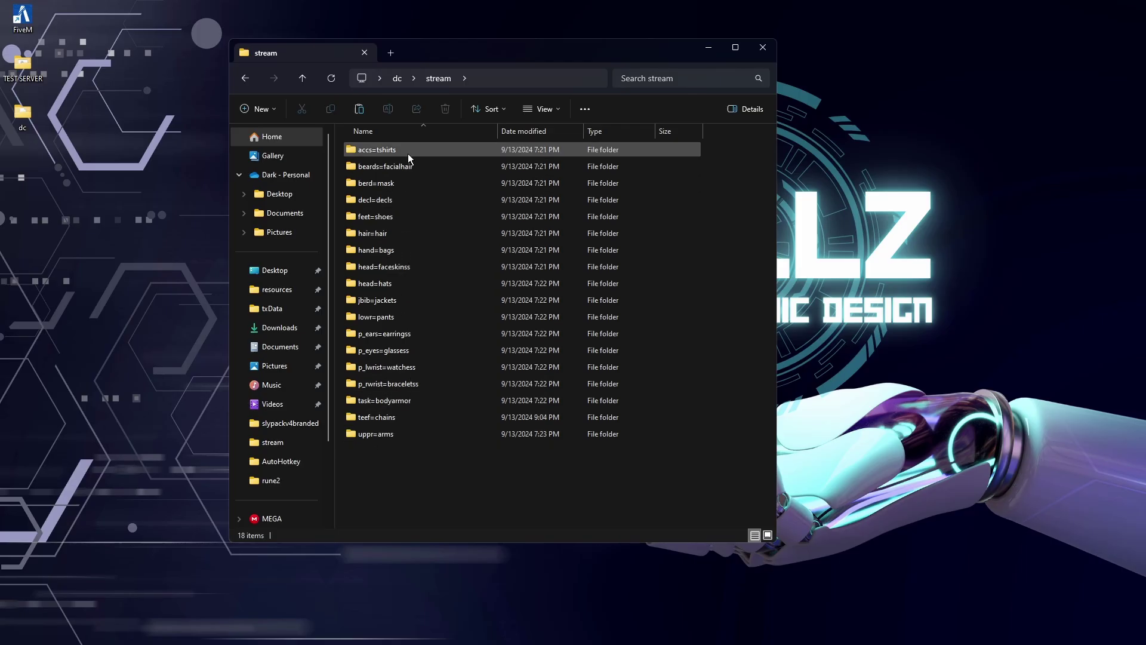
left_click(300, 80)
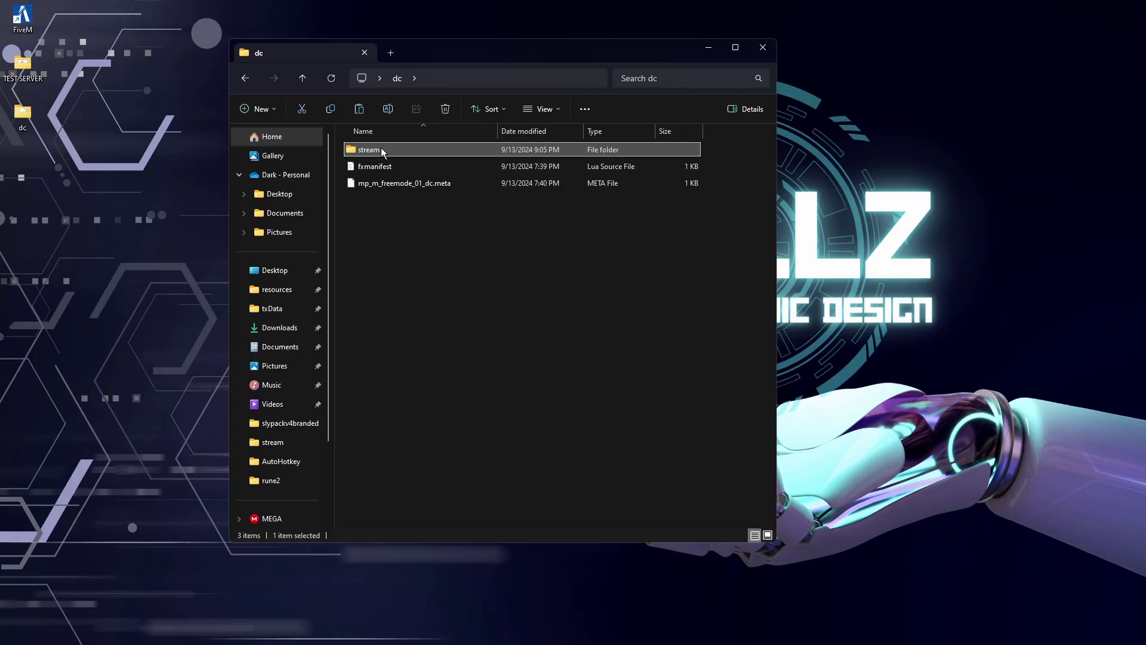
double_click(381, 149)
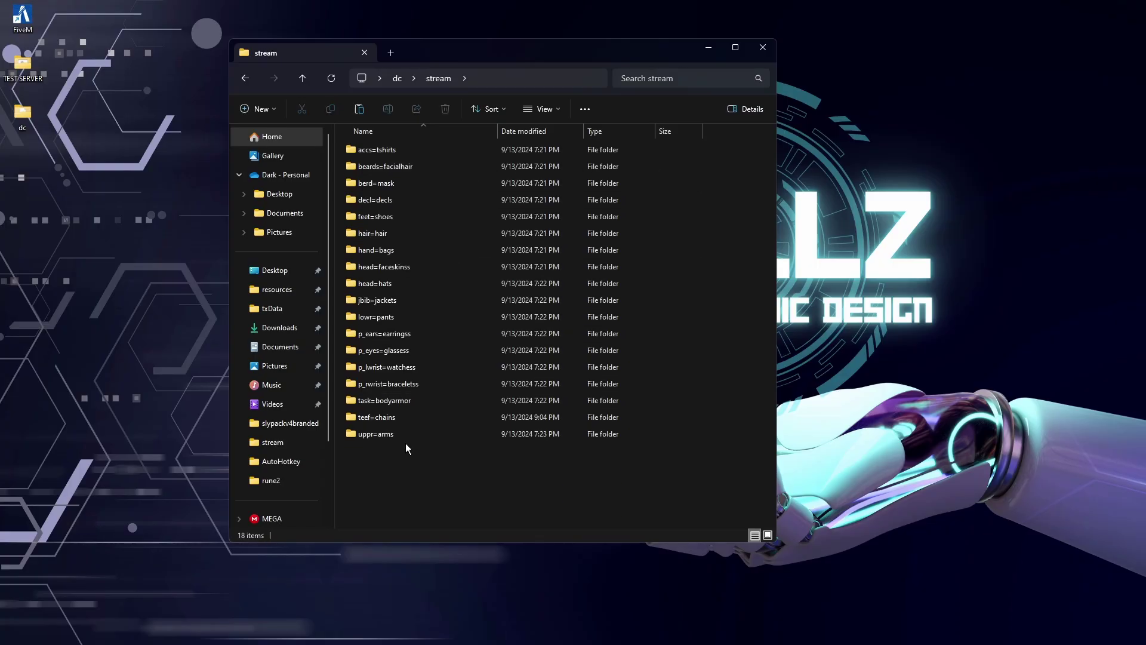
key("super+Left")
left_click(620, 180)
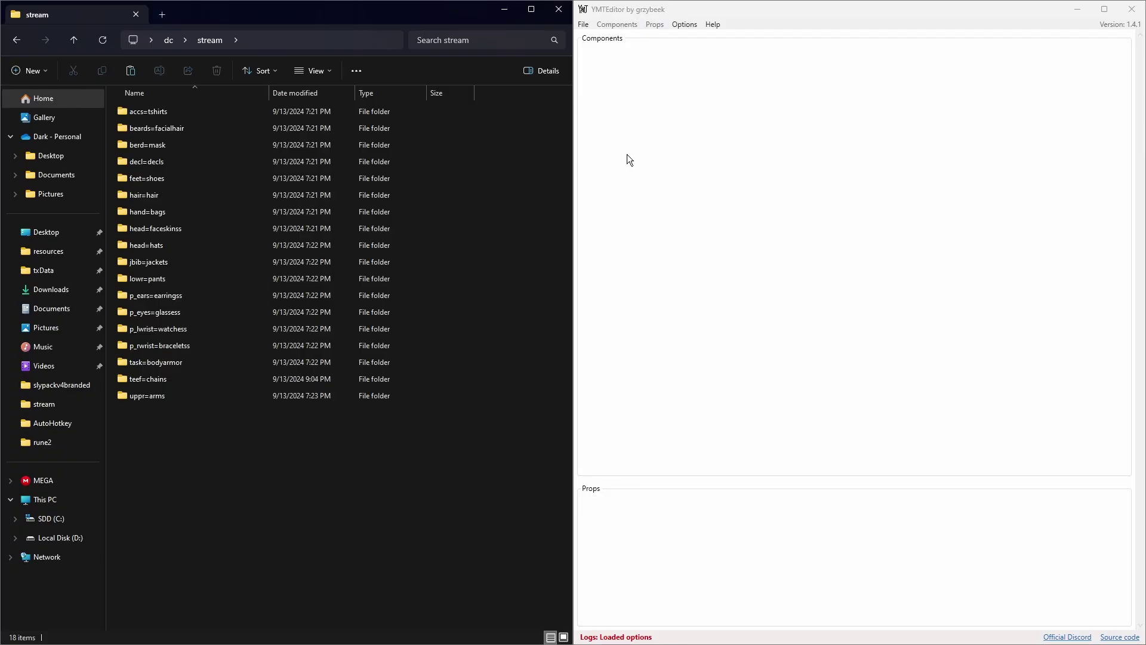
Step: Create a new male mp_m_freemode_01 YMT with the name dc, giving mp_m_freemode_01_dc.ymt
left_click(584, 24)
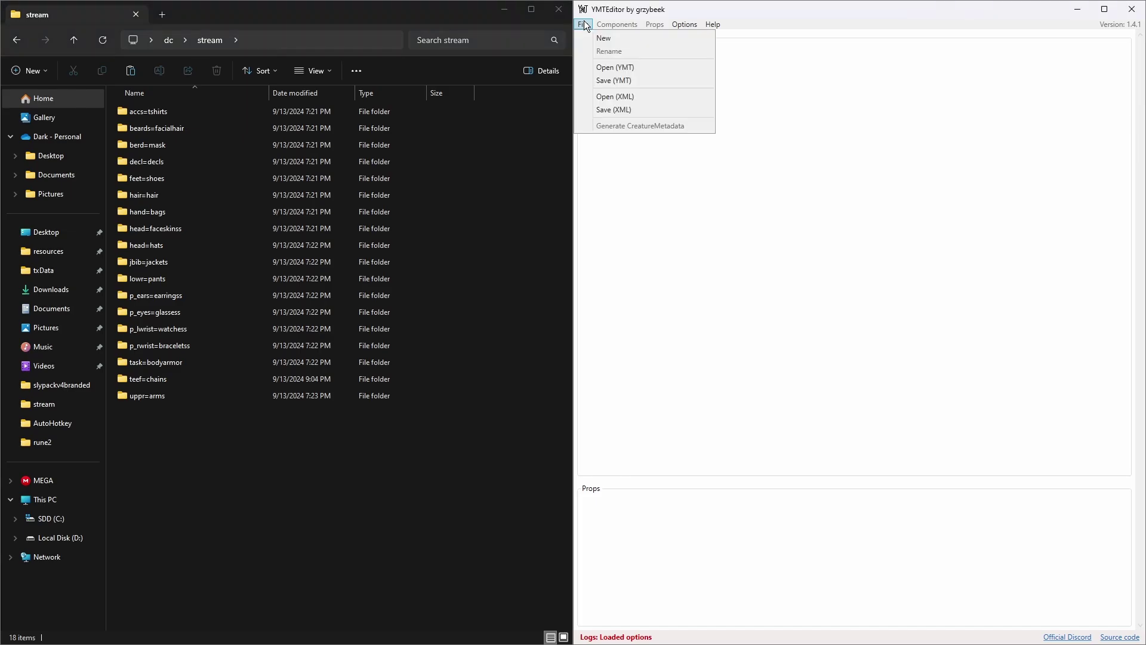
left_click(612, 37)
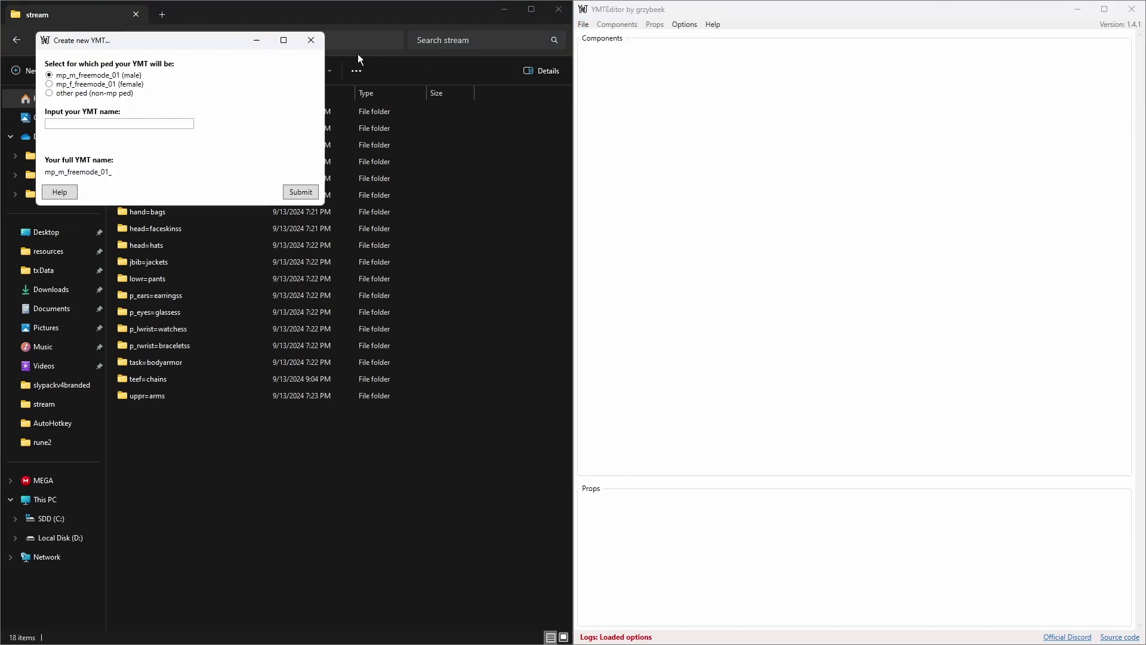
left_click_drag(245, 45, 473, 93)
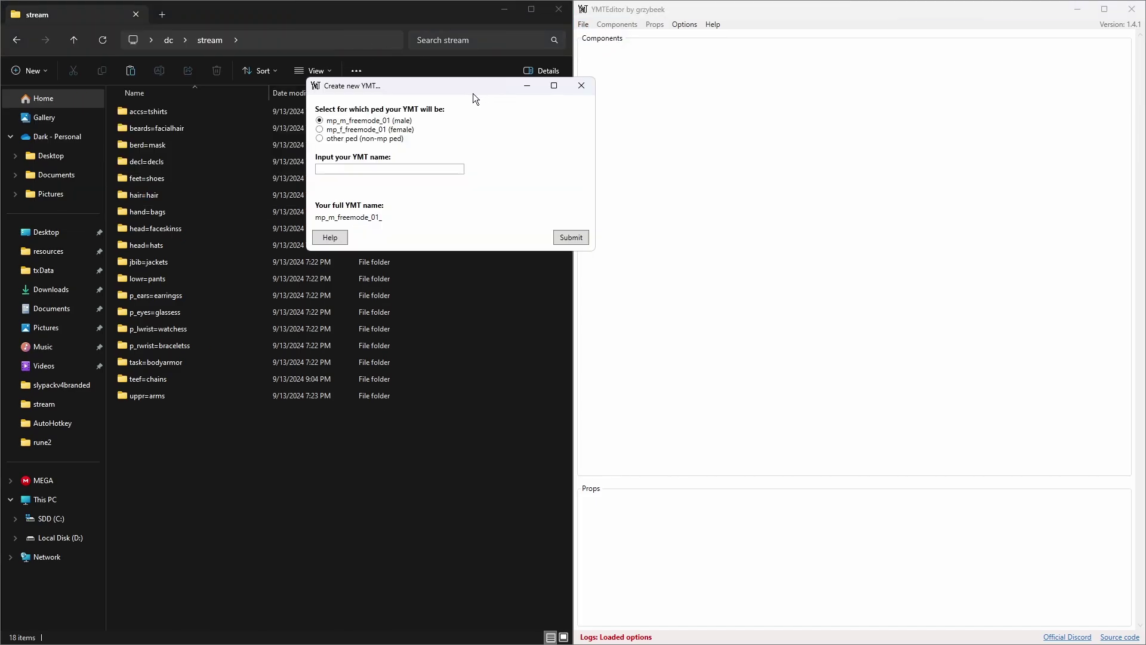
left_click(366, 170)
key("BackSpace")
key("BackSpace")
type("dc")
left_click(570, 237)
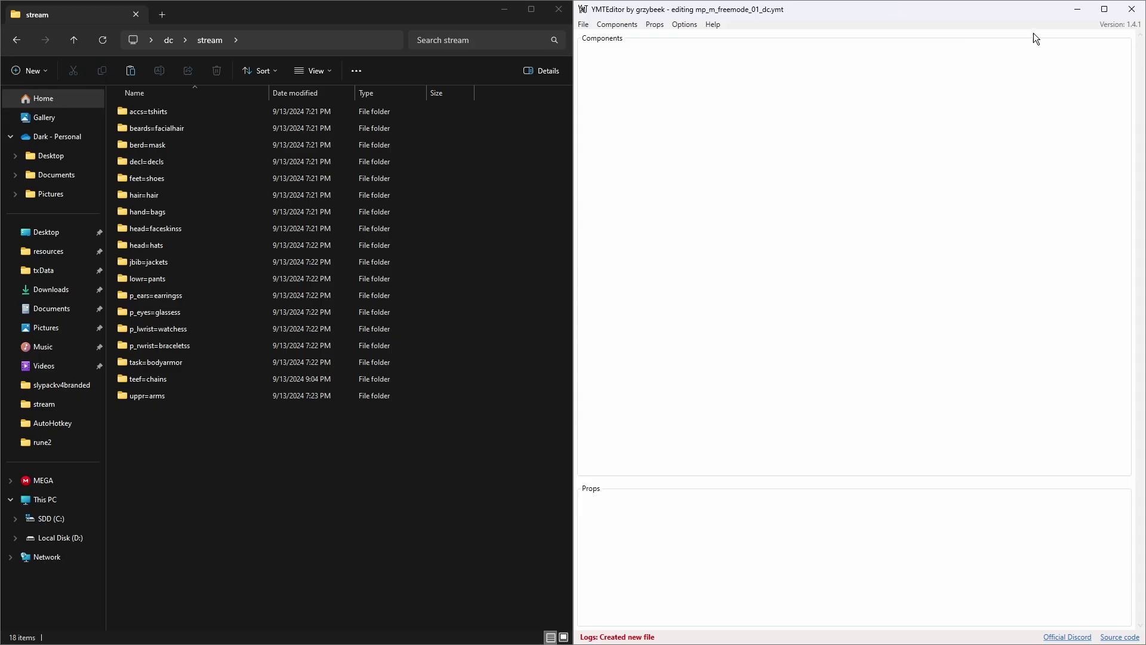
Step: Maximize YMTEditor and add all twelve components: HEAD, BERD, HAIR, UPPR, LOWR, HAND, FEET, TEEF, ACCS, TASK, DECL, JBIB
left_click(1105, 9)
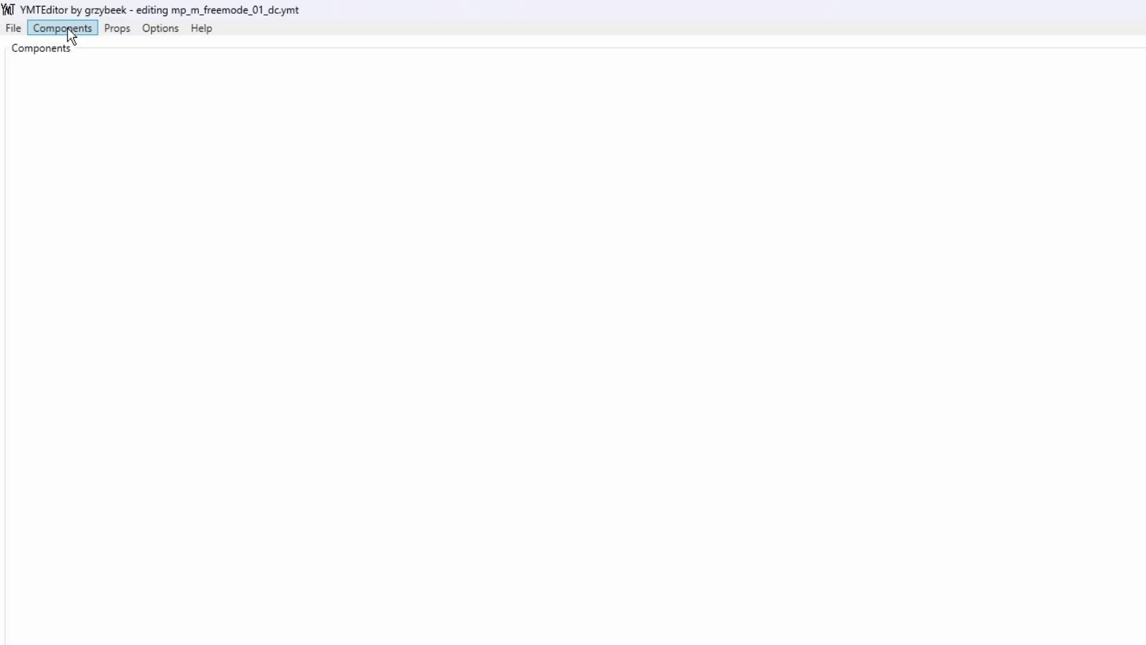
left_click(76, 31)
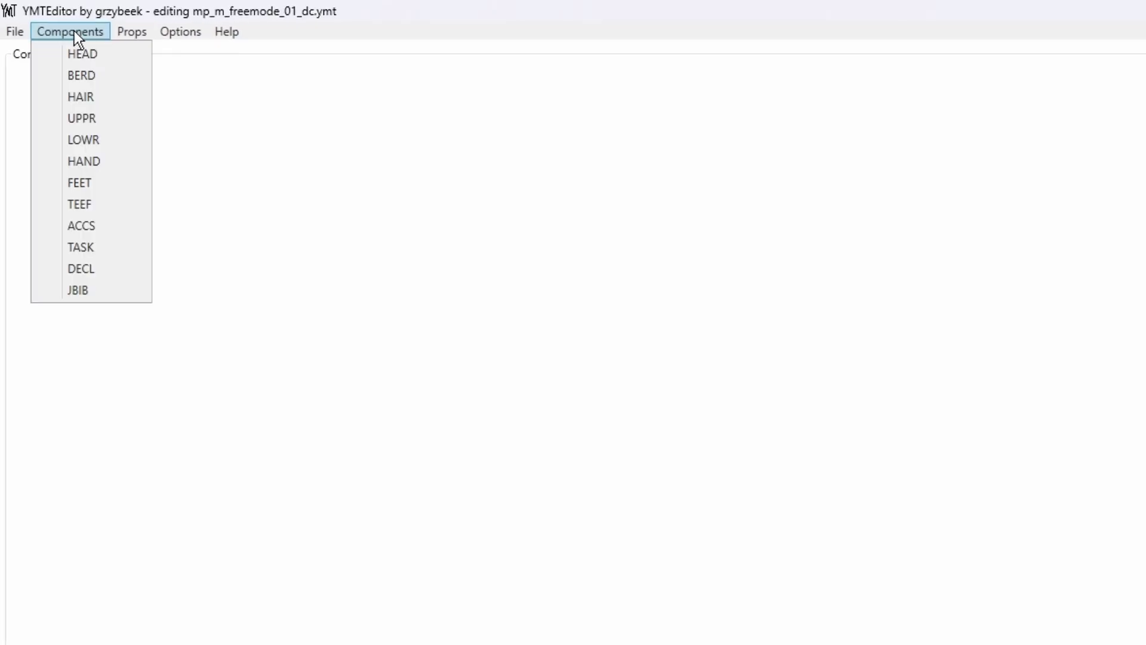
left_click(44, 54)
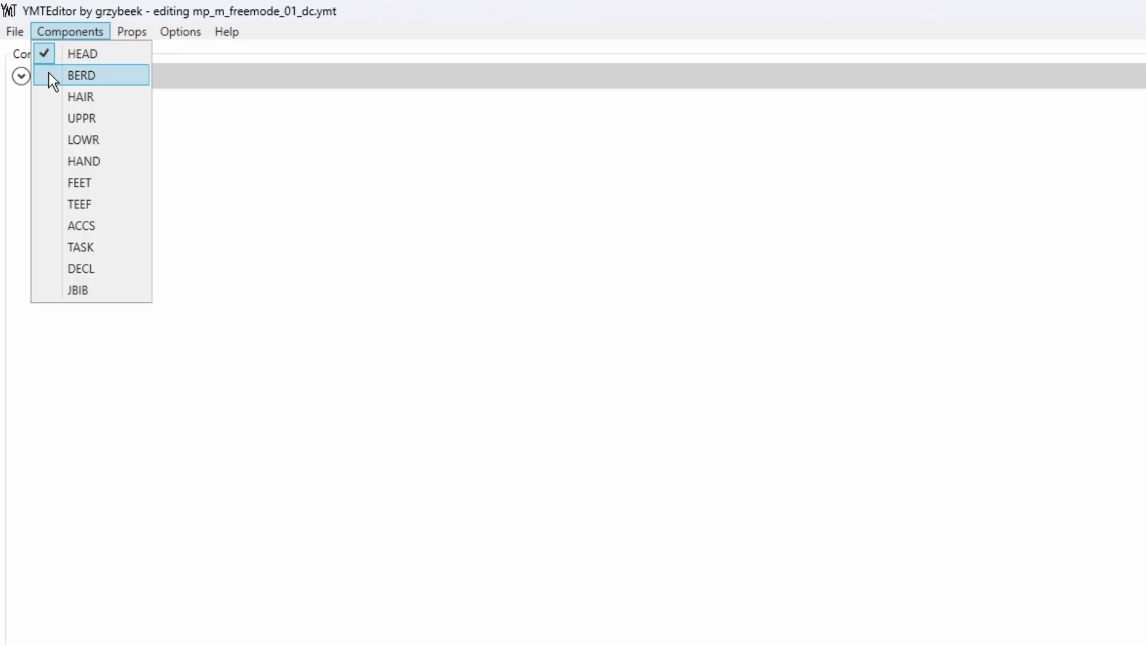
left_click(49, 74)
left_click(47, 97)
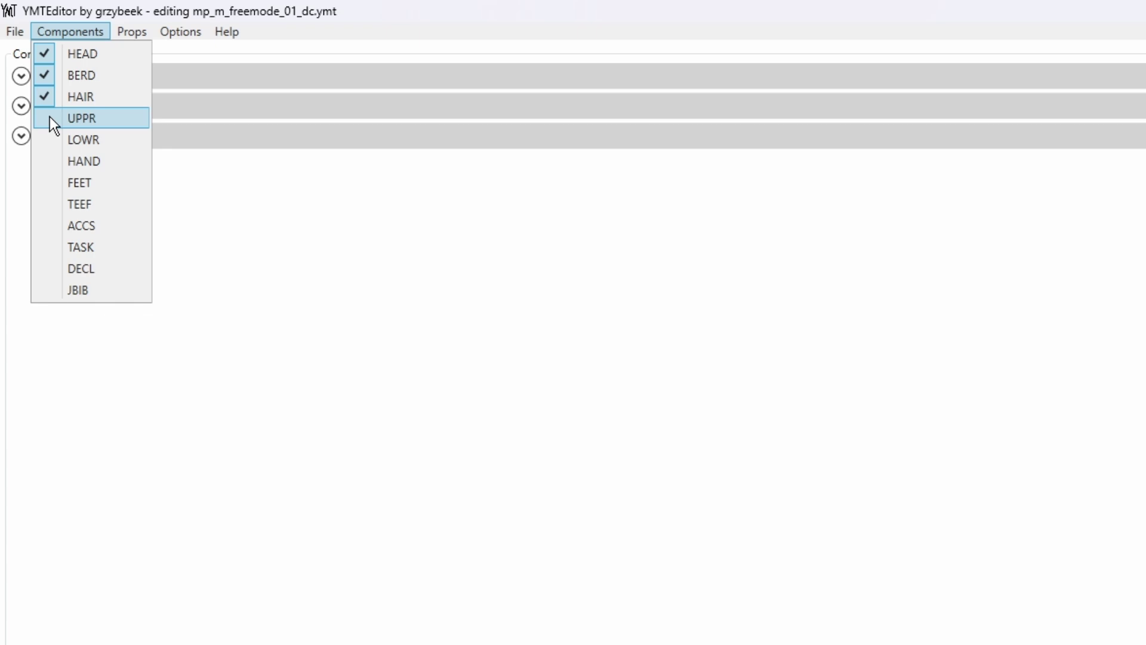
left_click(49, 116)
left_click(50, 138)
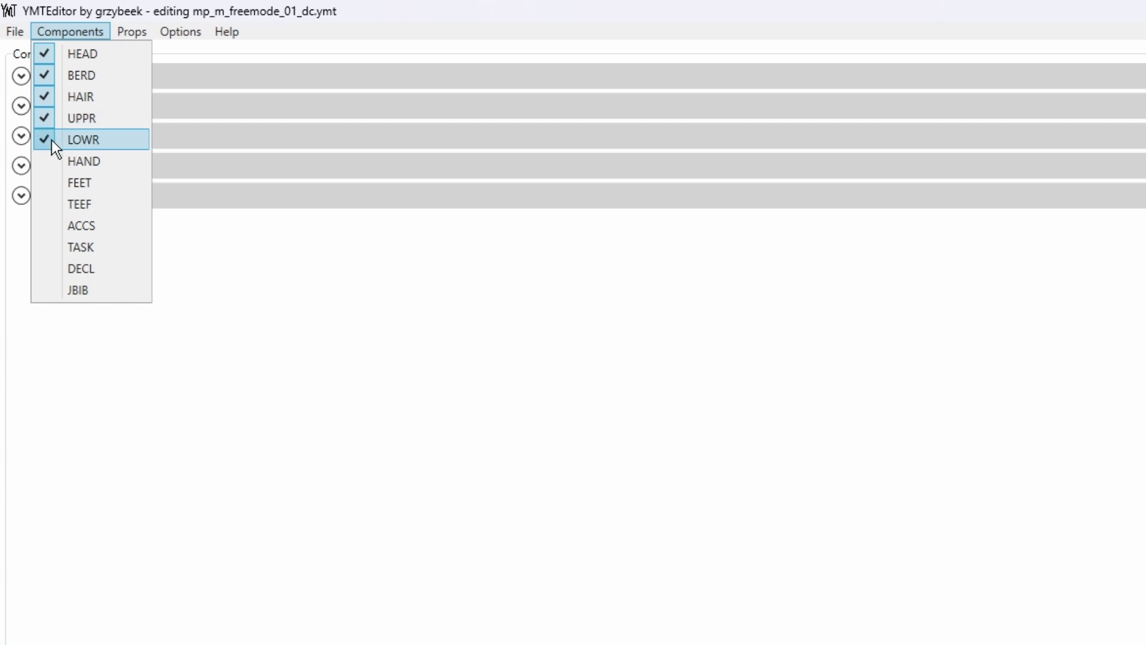
left_click(52, 159)
left_click(51, 184)
left_click(52, 209)
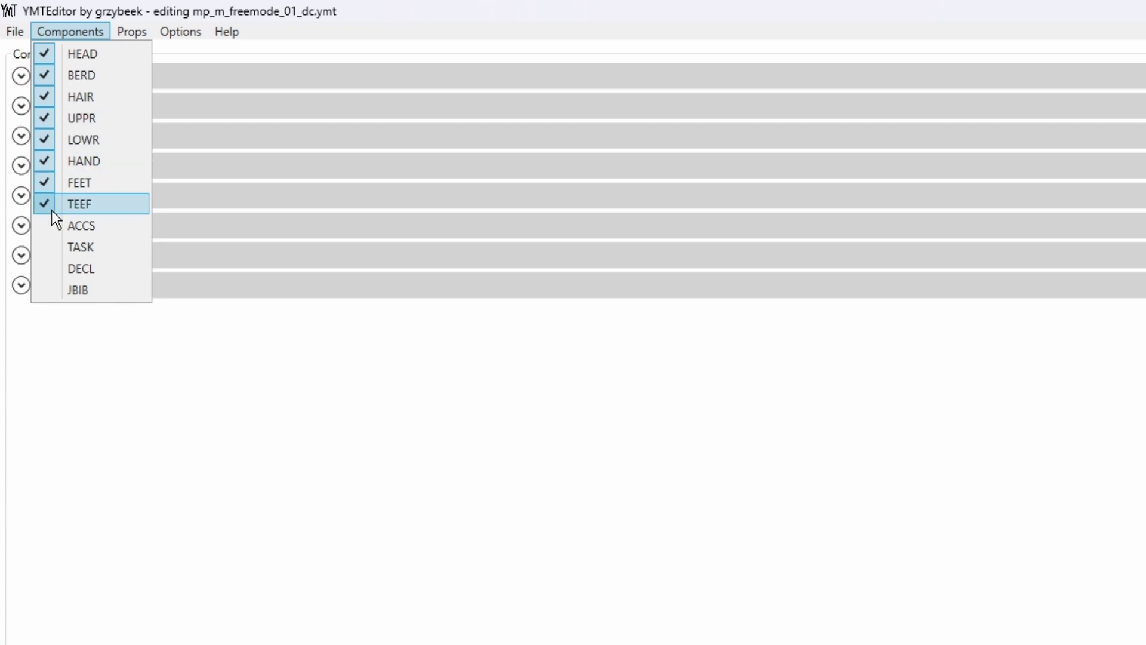
left_click(49, 233)
left_click(48, 254)
left_click(49, 272)
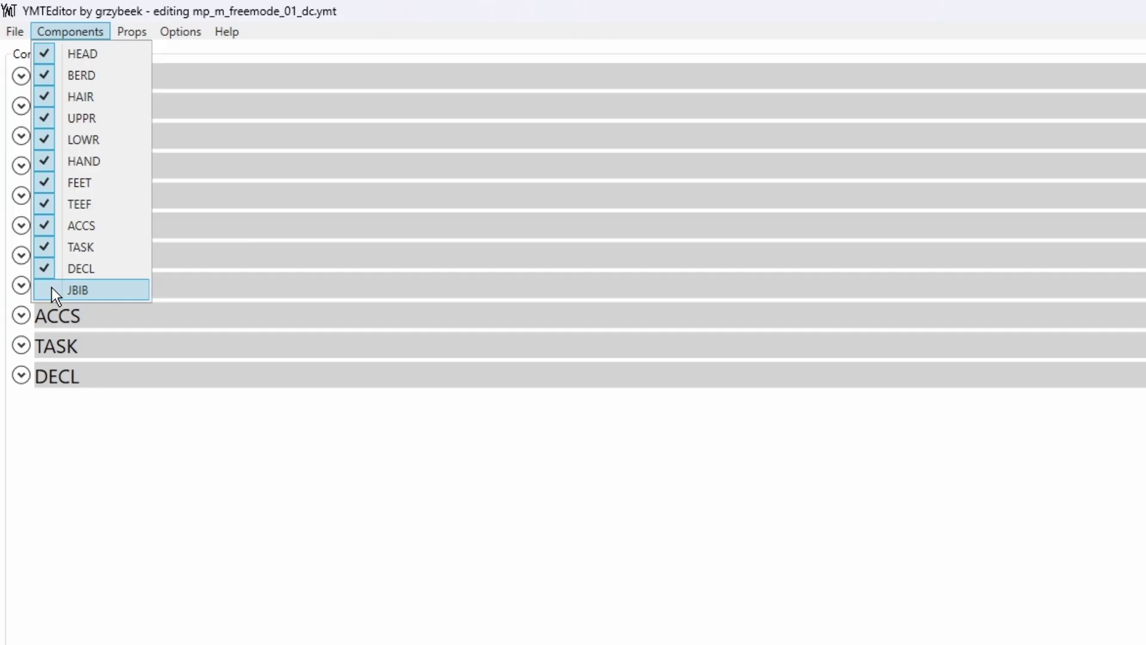
left_click(51, 289)
left_click(132, 31)
left_click(132, 32)
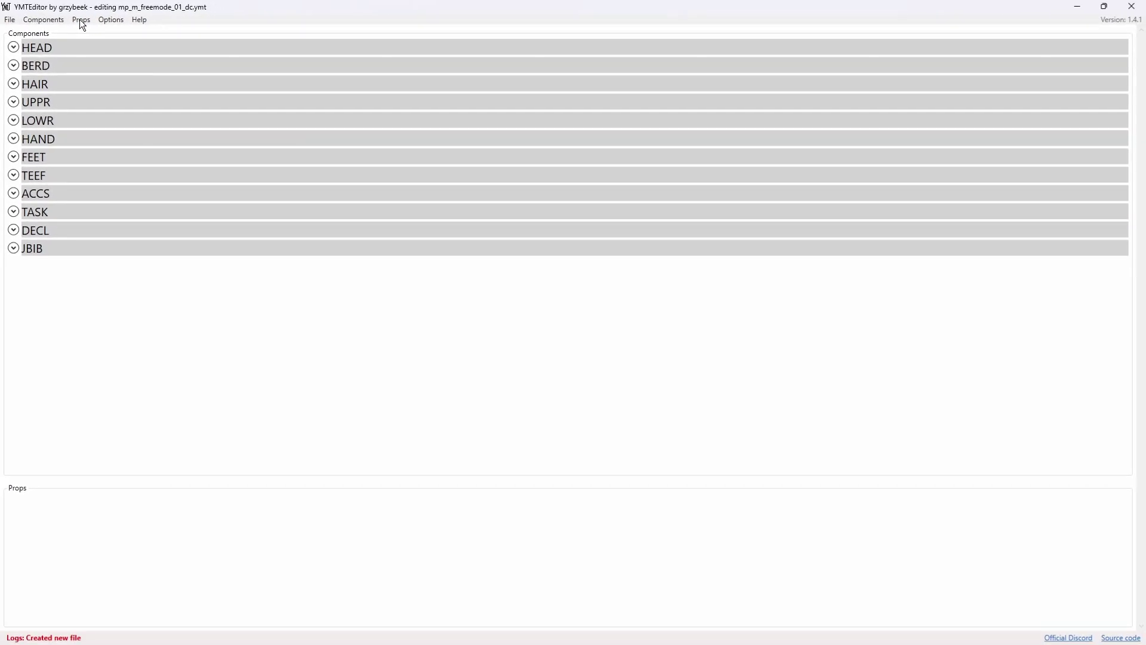
Step: Add the P_HEAD, P_EYES, P_EARS, P_LWRIST and P_RWRIST props
left_click(81, 20)
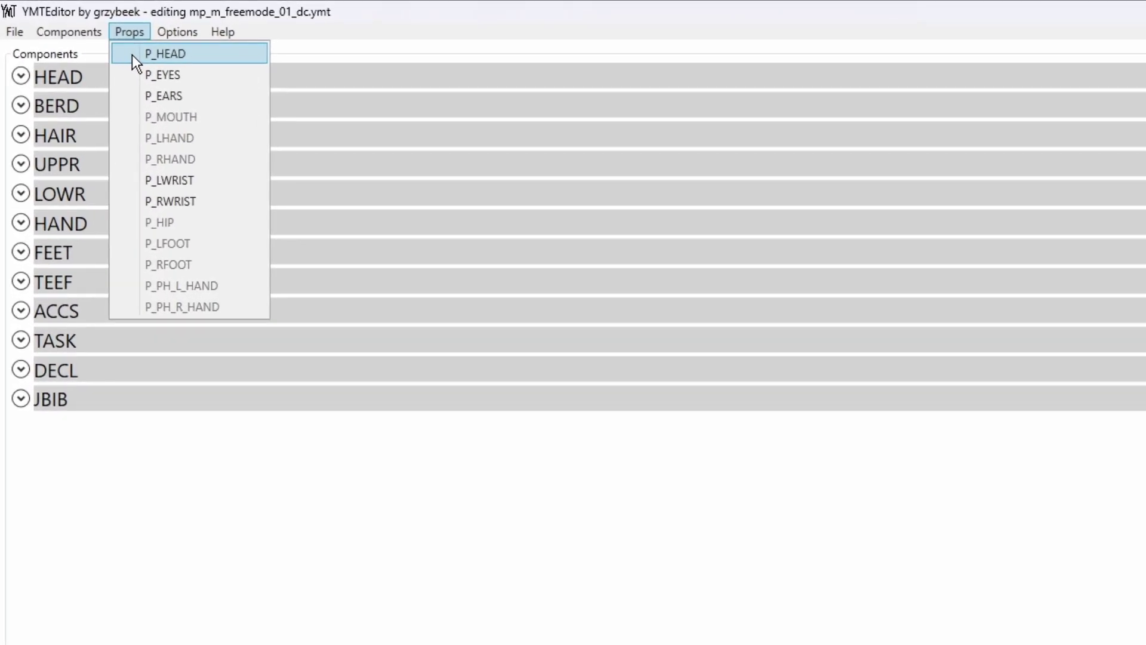
left_click(132, 55)
left_click(132, 74)
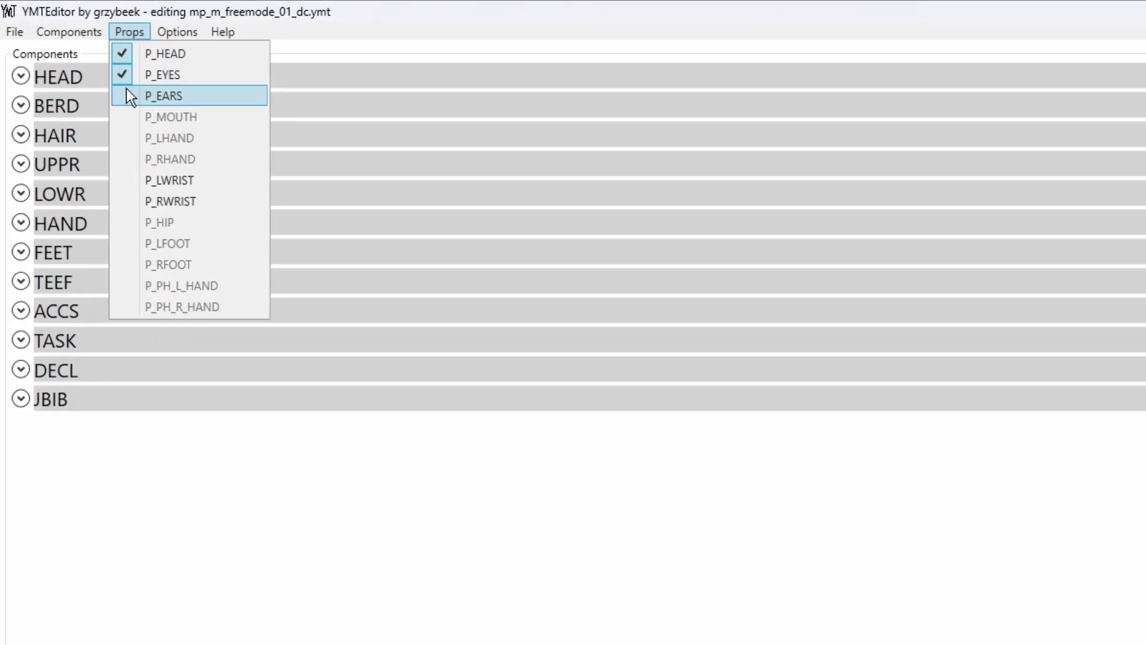
left_click(128, 95)
left_click(127, 180)
left_click(128, 201)
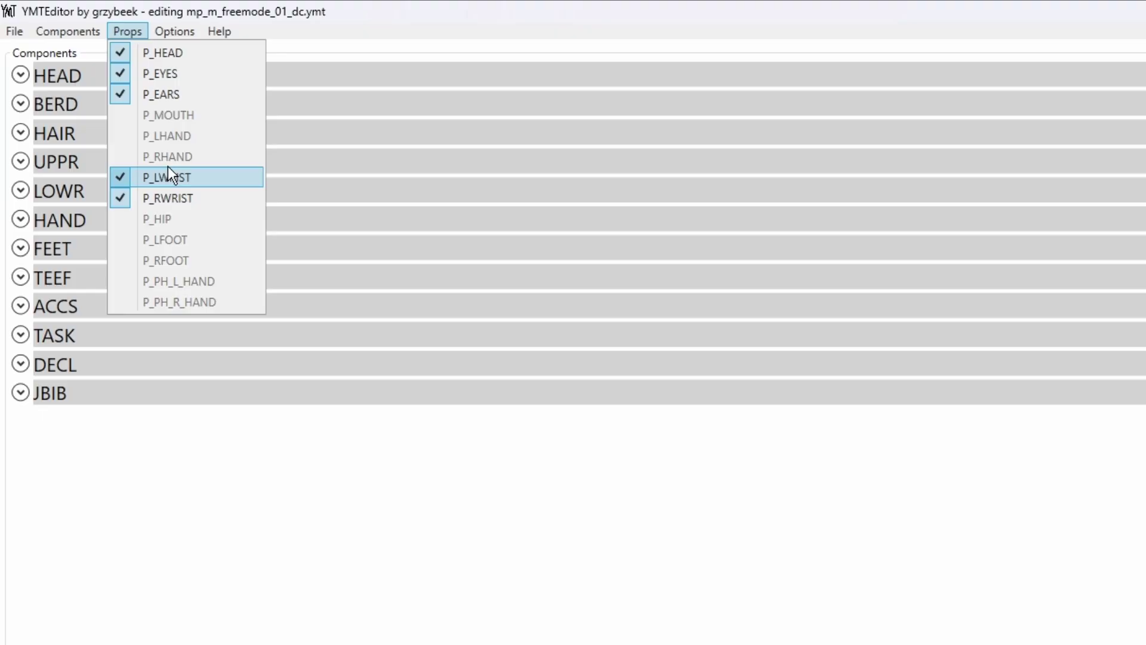
left_click(327, 522)
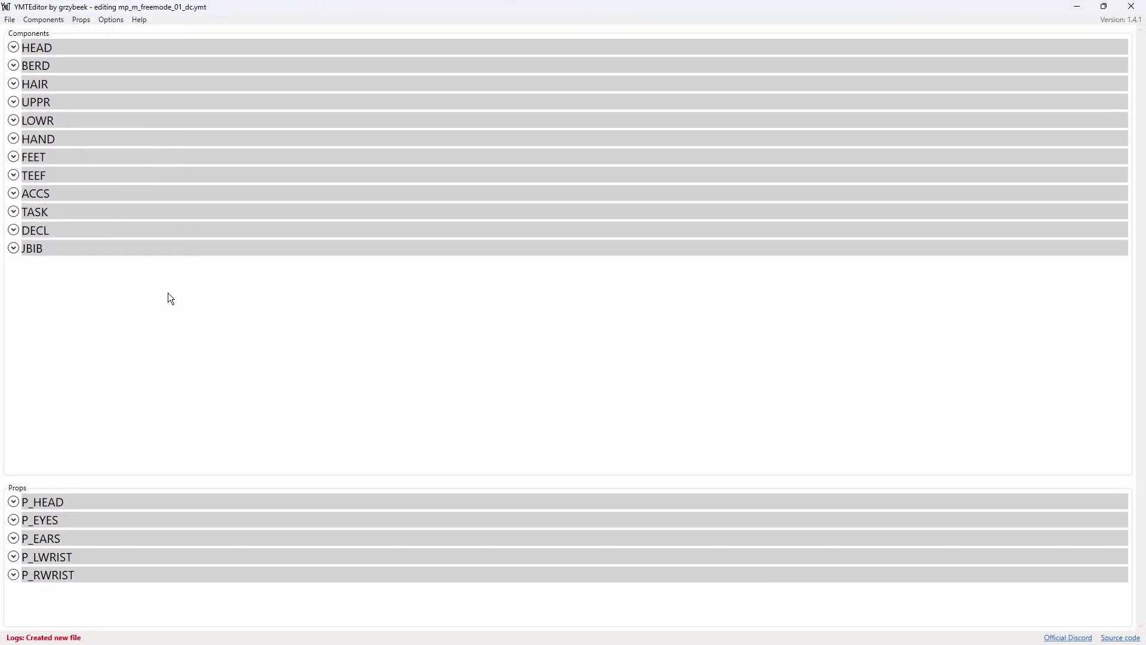
Step: Expand TEEF to show drawable 000, with YMTEditor snapped left and the teef=chains folder open on the right
left_click(18, 174)
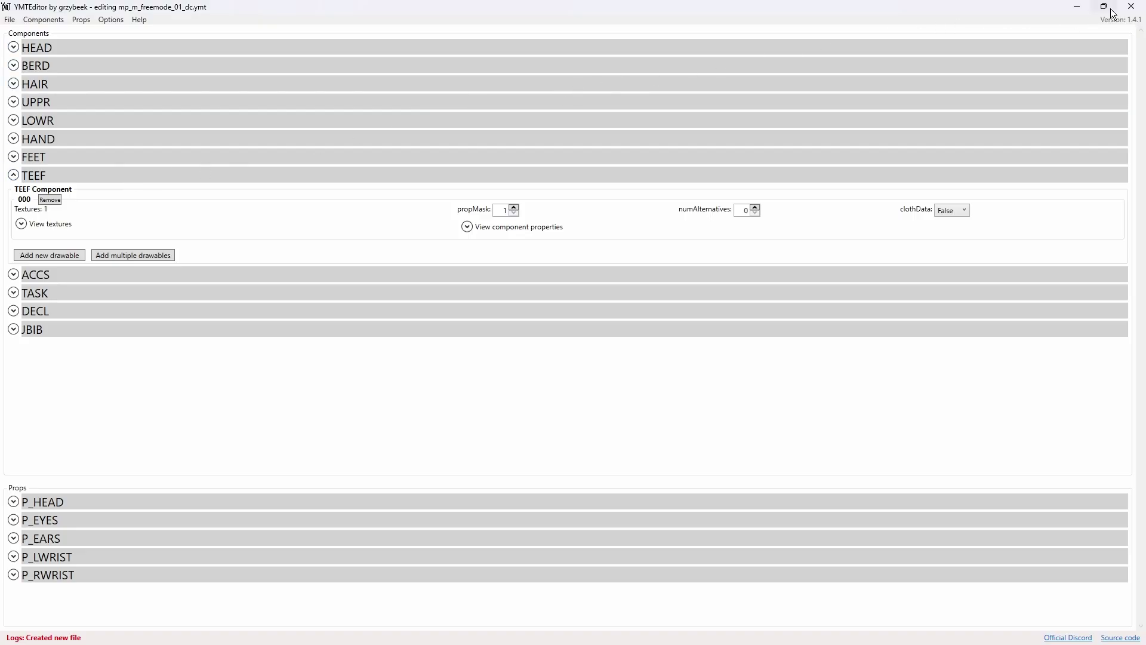
mouse_move(1111, 9)
left_click(970, 38)
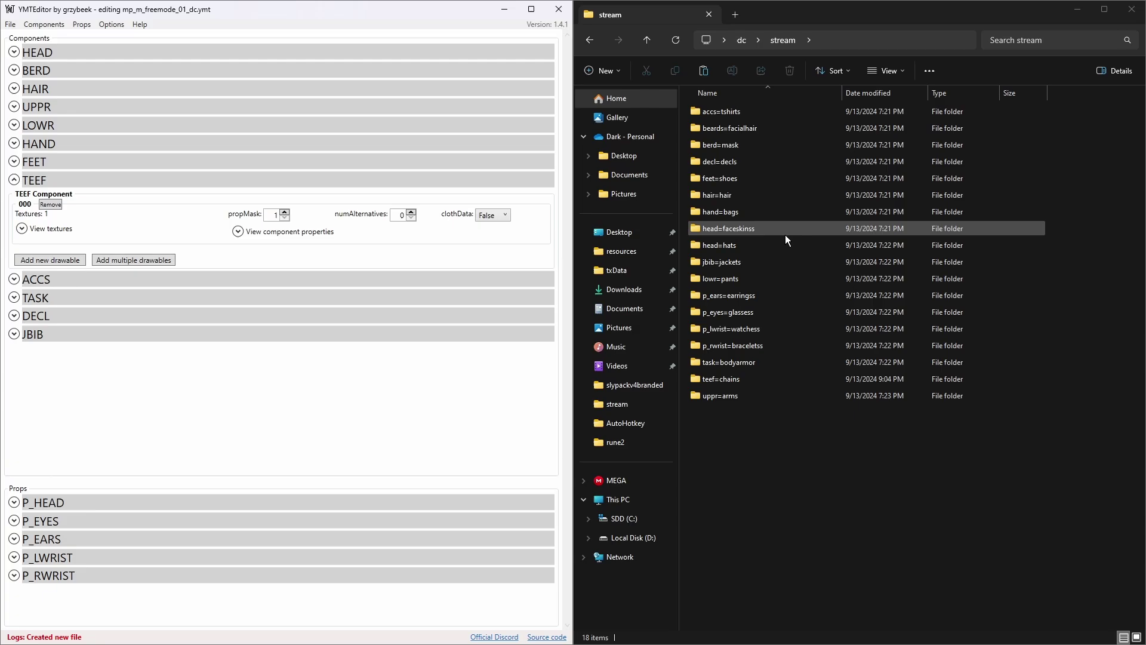
double_click(748, 378)
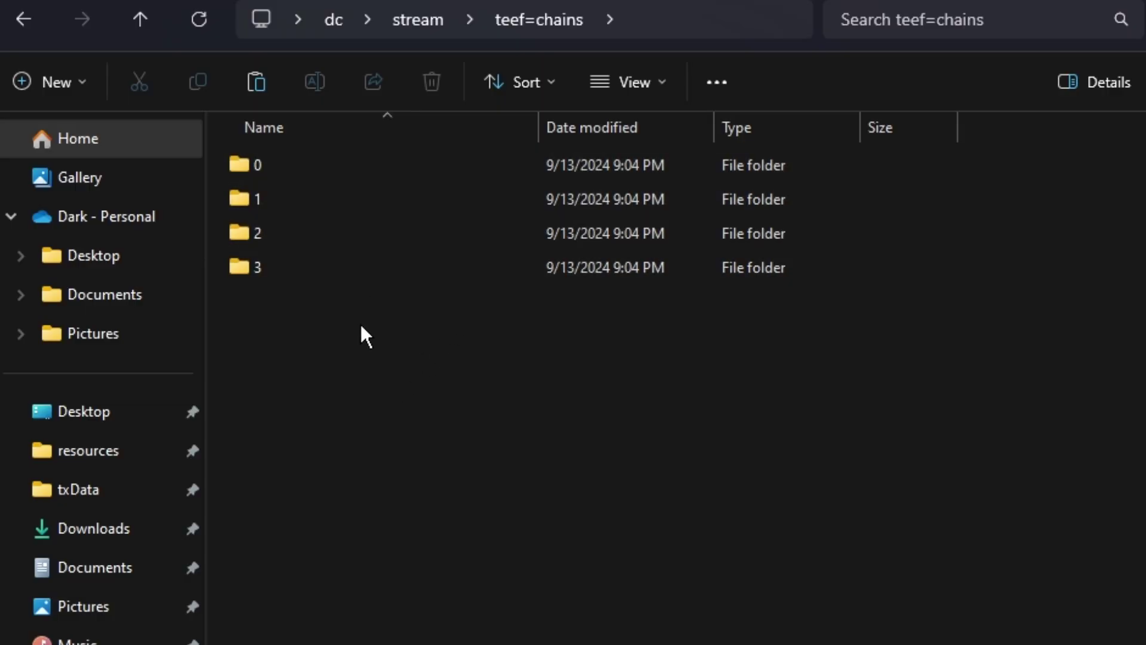
mouse_move(334, 161)
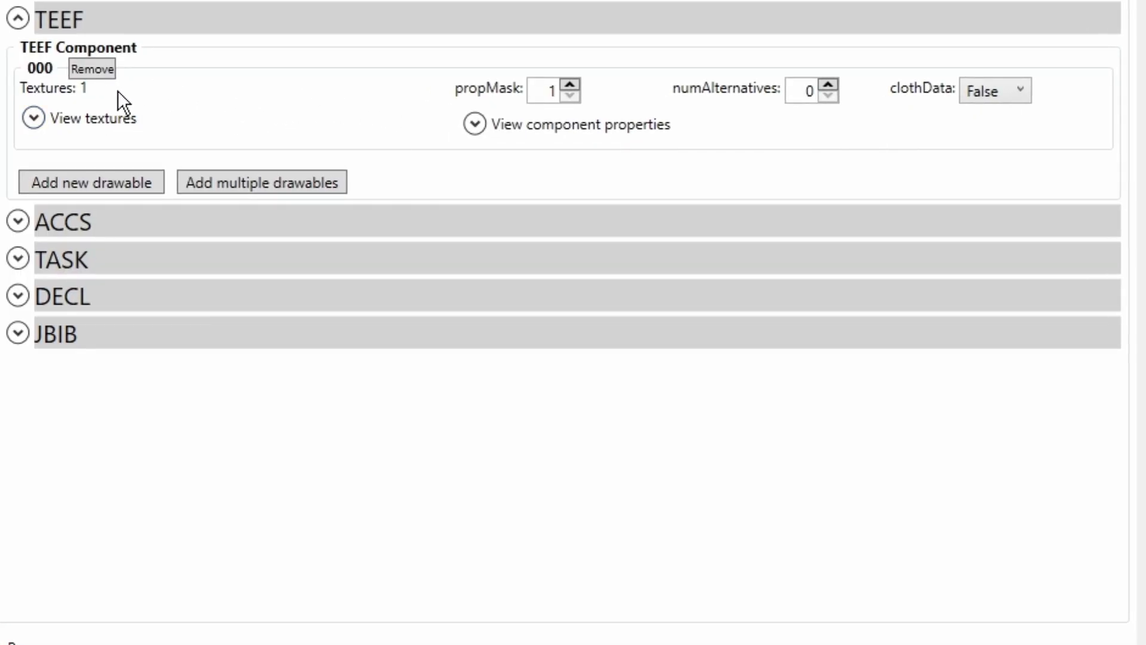
Step: Show drawable 000's textures, trying a second texture and then removing it
left_click(38, 114)
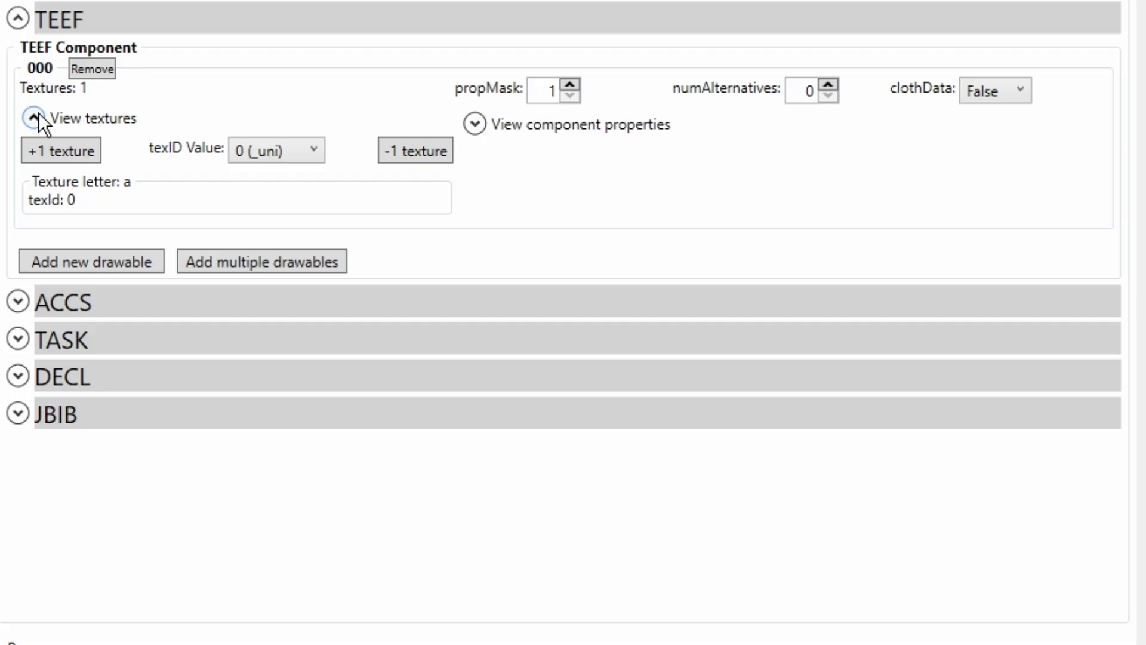
left_click(81, 152)
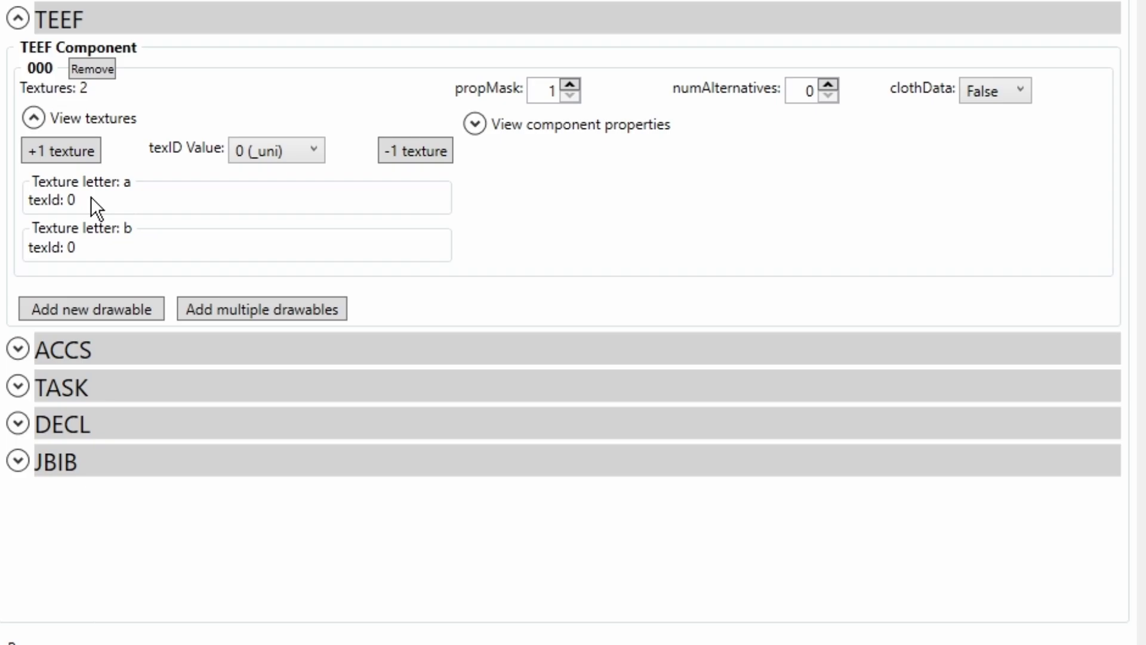
left_click(428, 149)
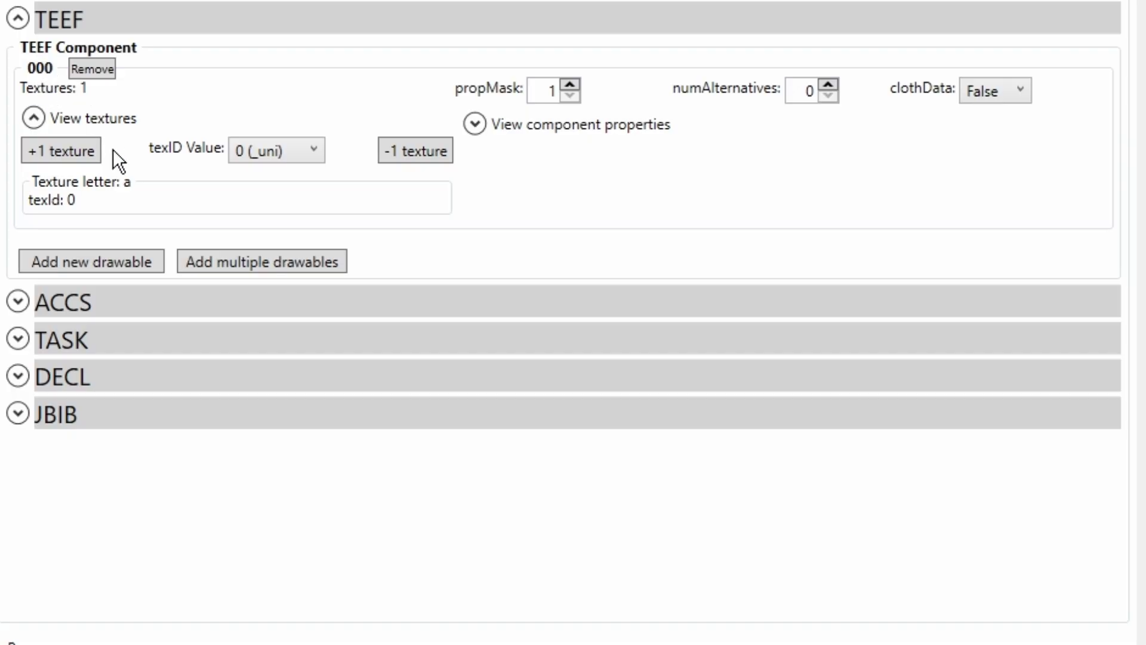
Step: Add drawables 001, 002 and 003 to TEEF
left_click(118, 271)
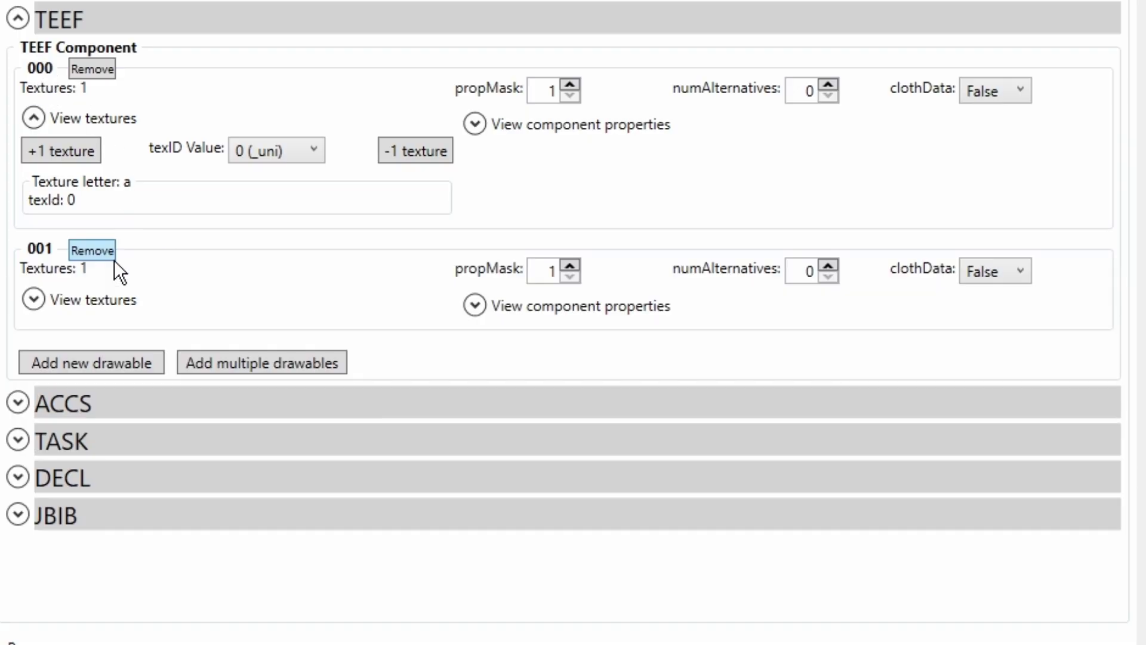
left_click(86, 359)
left_click(112, 457)
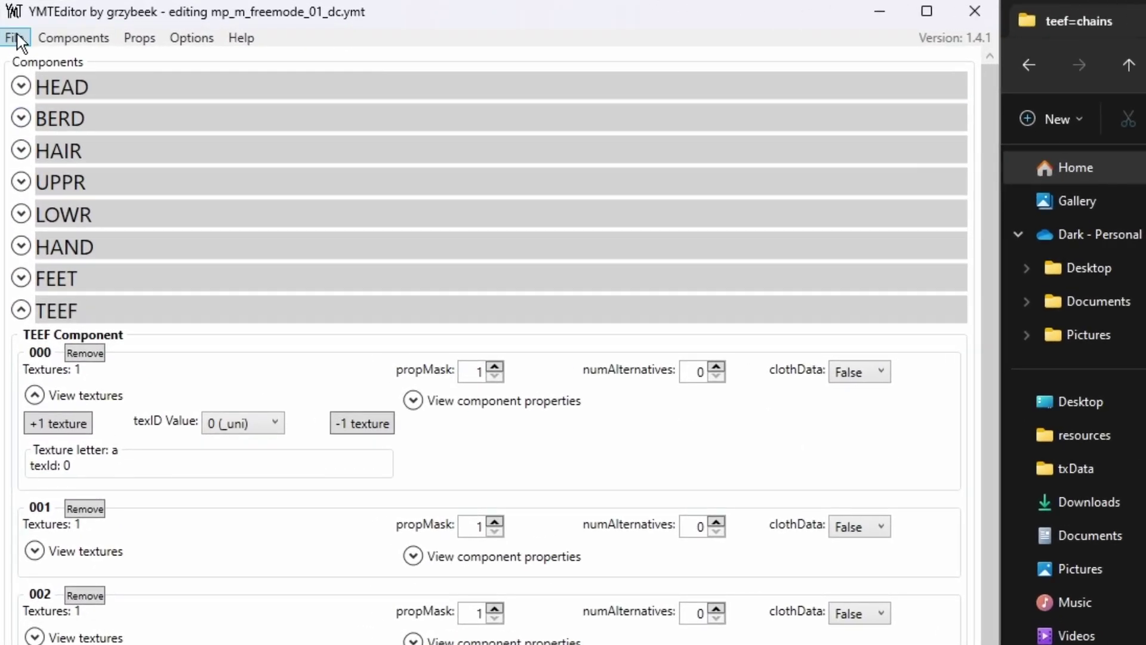
Step: Save the YMT as mp_m_freemode_01_dc in the dc stream folder and dismiss the Saved message
left_click(14, 38)
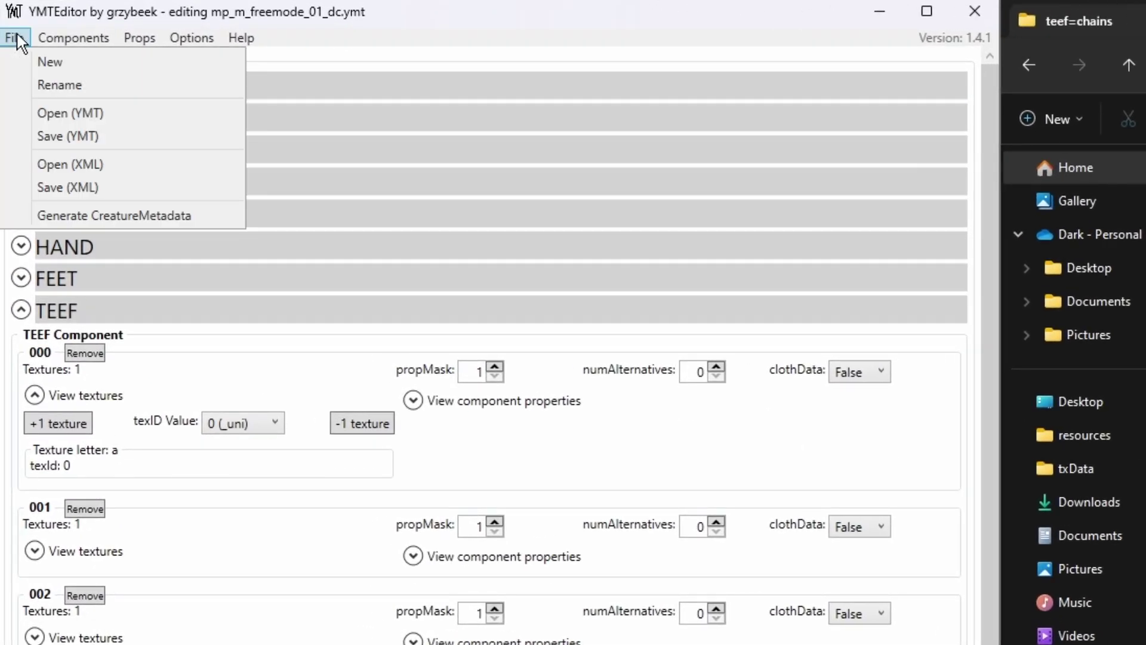
left_click(83, 136)
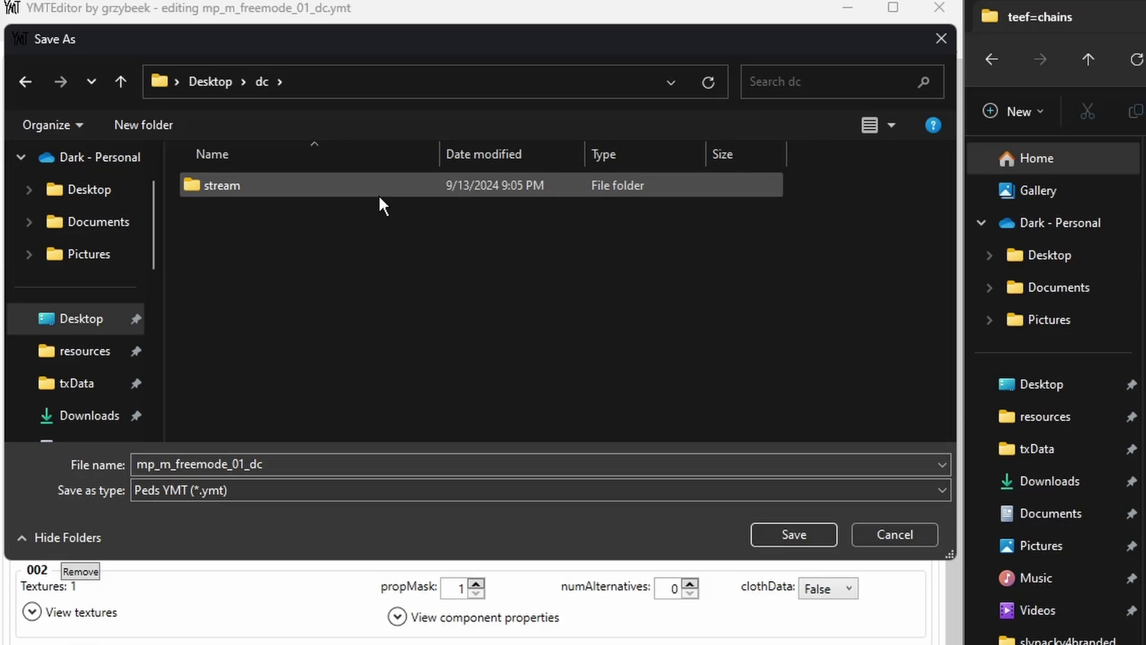
double_click(380, 187)
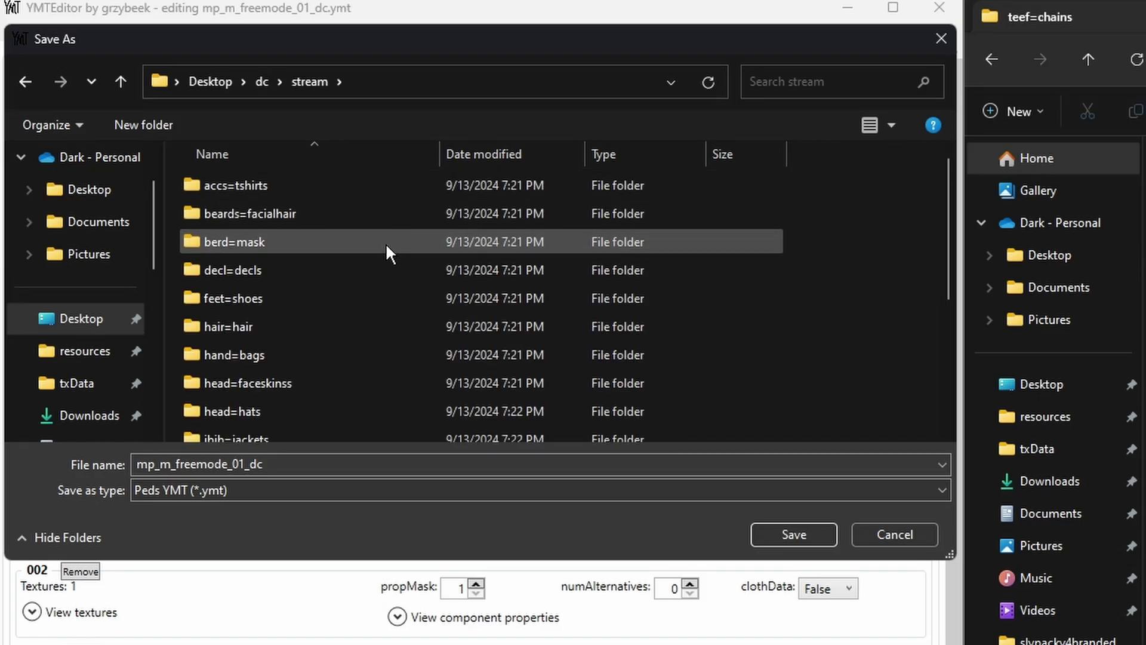
scroll(407, 270, "down", 3)
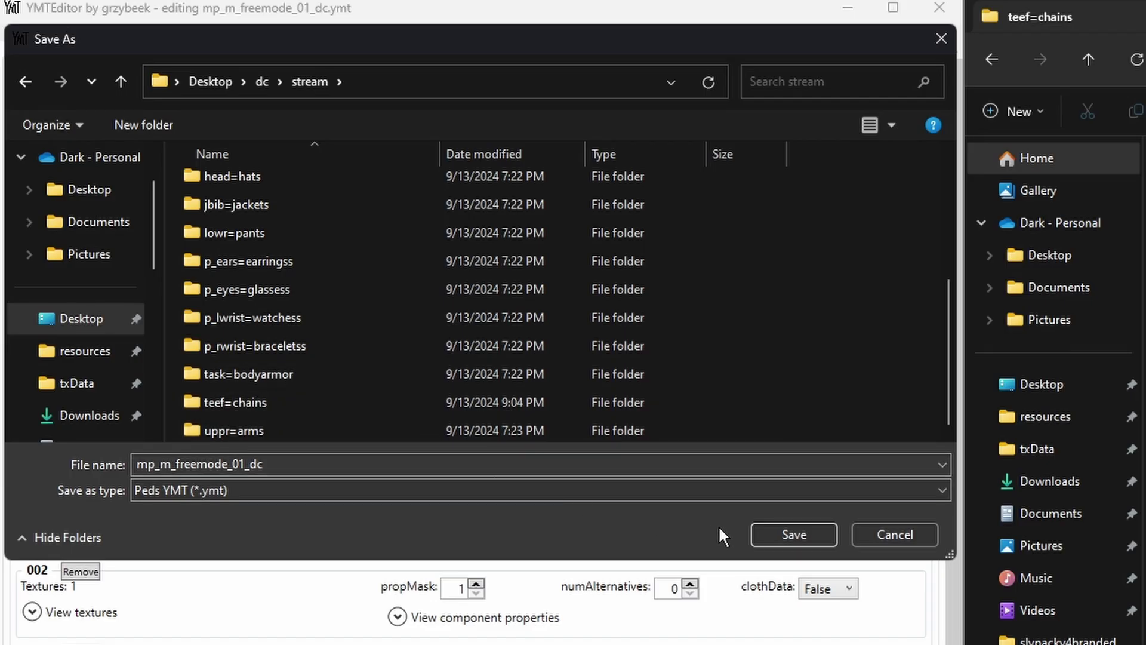
left_click(793, 528)
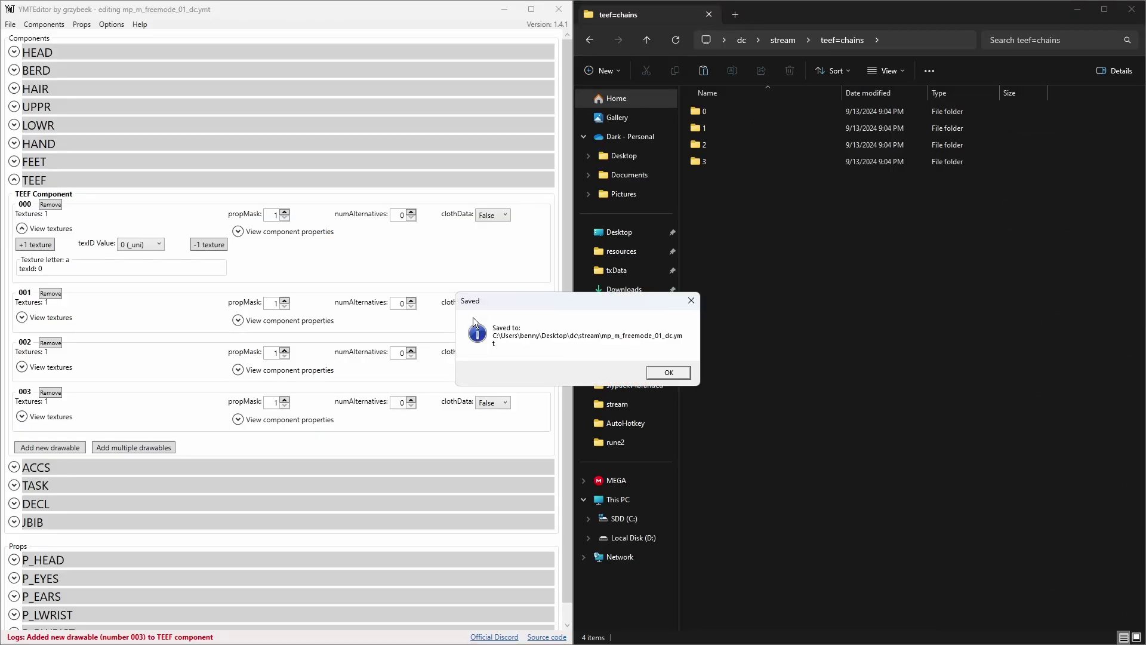
left_click(677, 374)
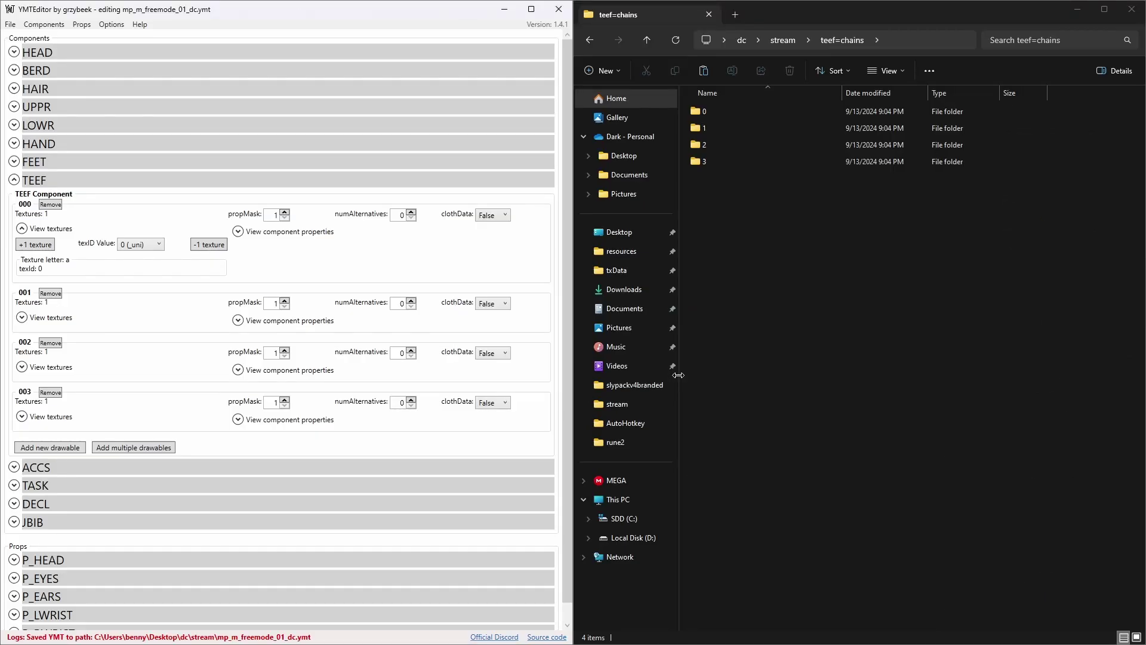
Step: Reopen mp_m_freemode_01_dc.ymt, verify TEEF has drawables 000–003, then close YMTEditor
left_click(647, 40)
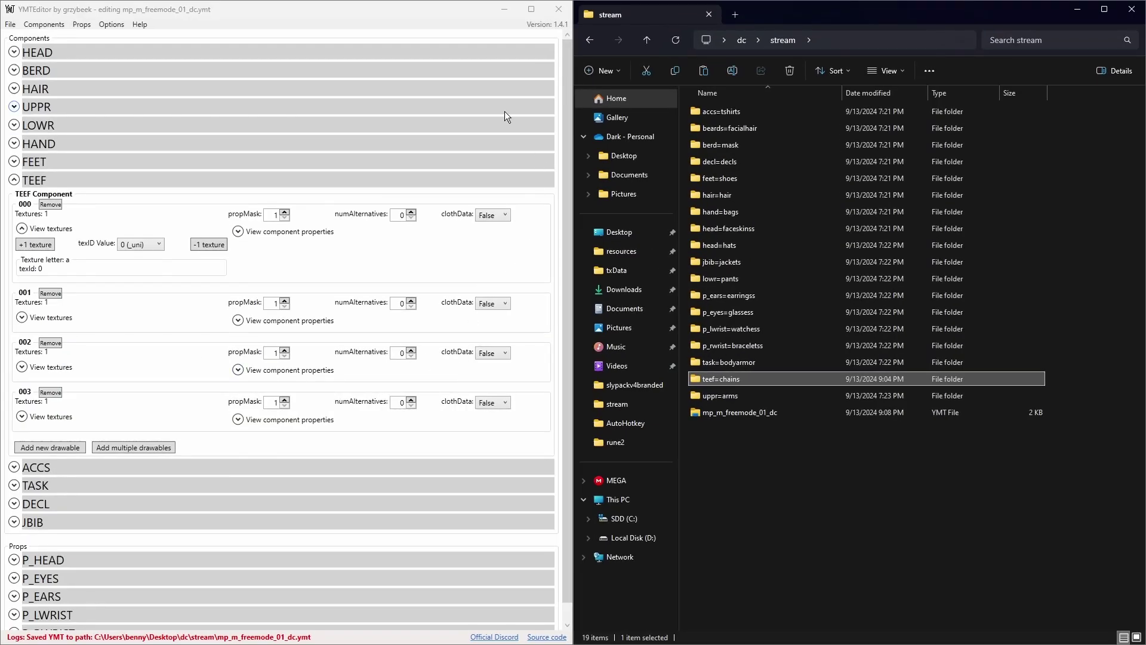
left_click(10, 24)
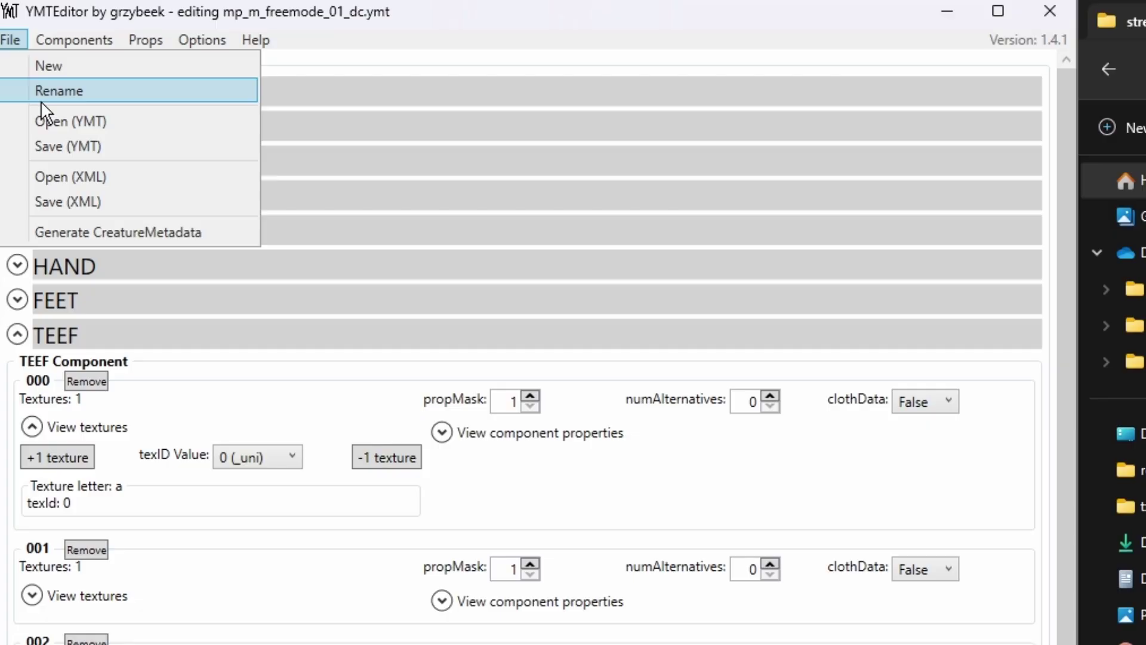
left_click(83, 120)
scroll(308, 352, "down", 3)
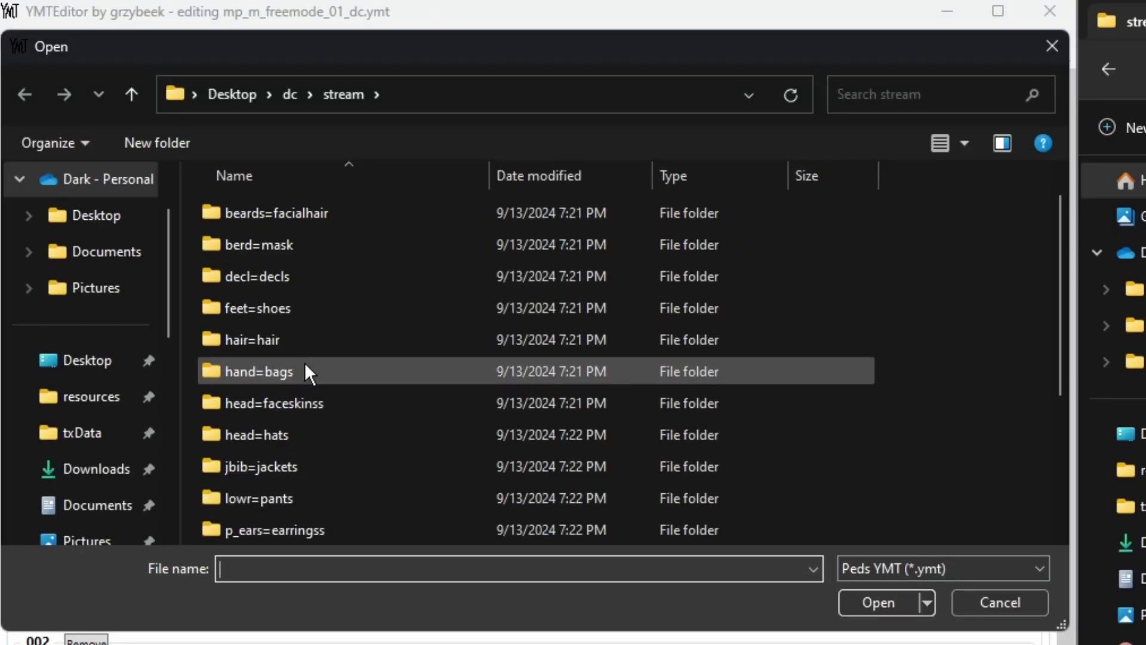
left_click(326, 532)
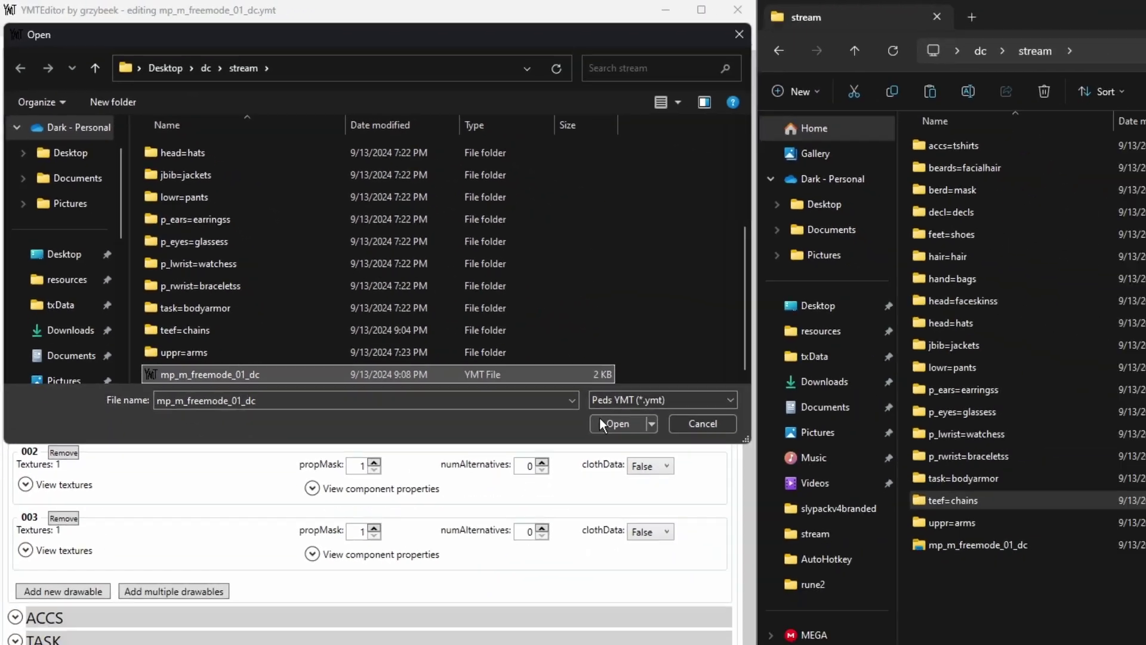
left_click(878, 602)
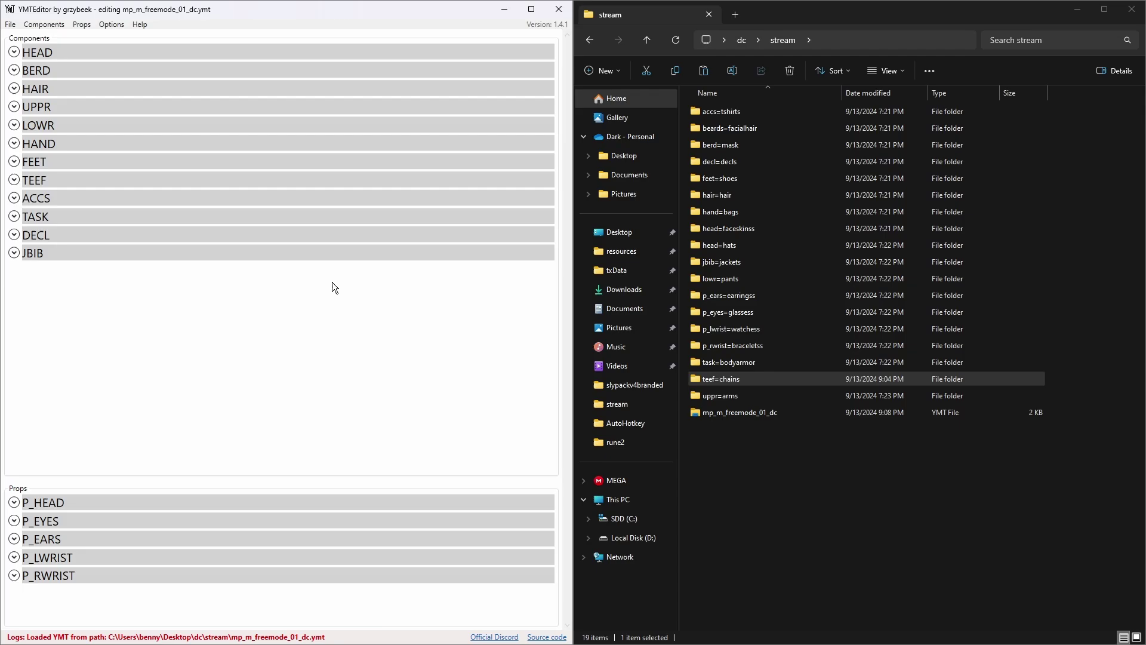
left_click(14, 180)
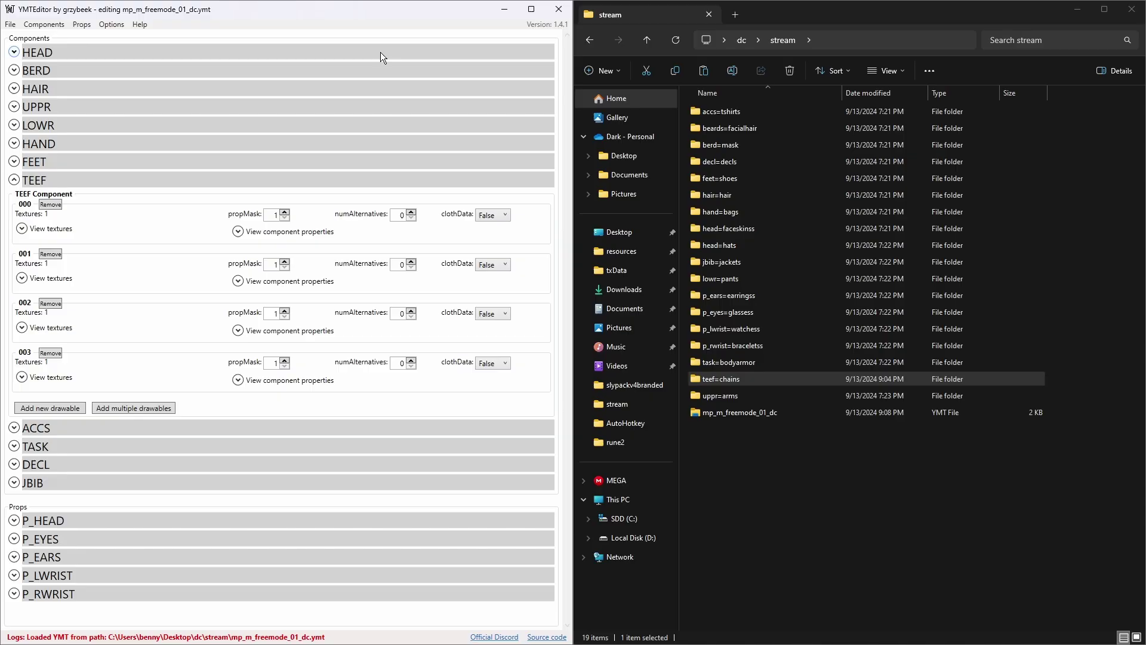
left_click(556, 13)
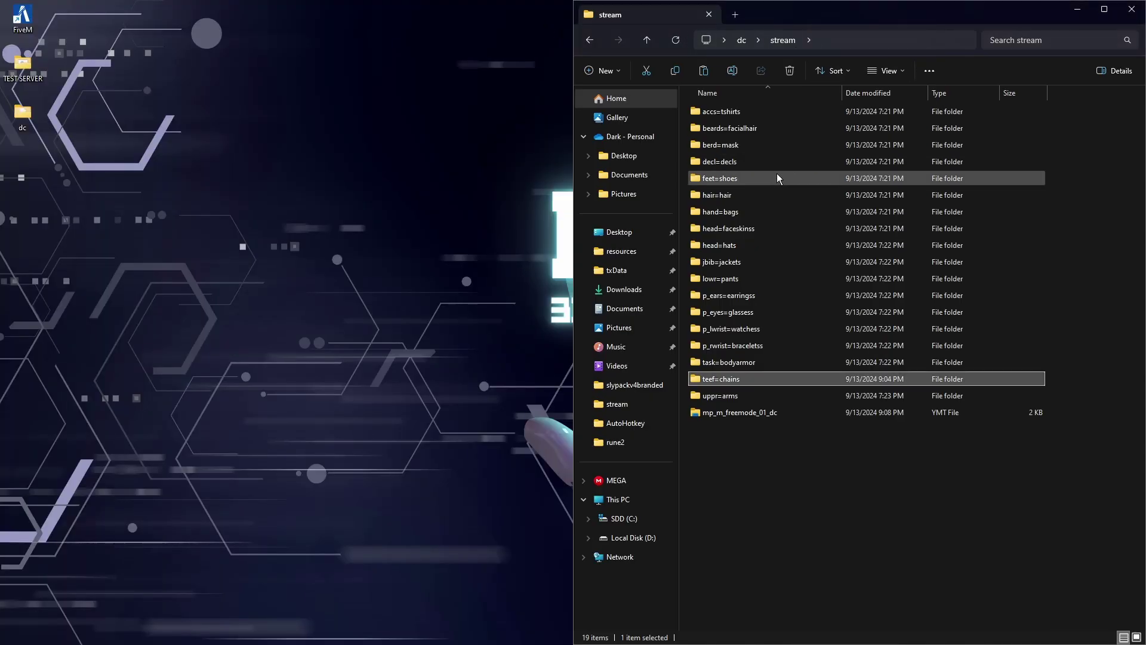
Step: Open fxmanifest.lua from the dc folder with Visual Studio Code
left_click(649, 39)
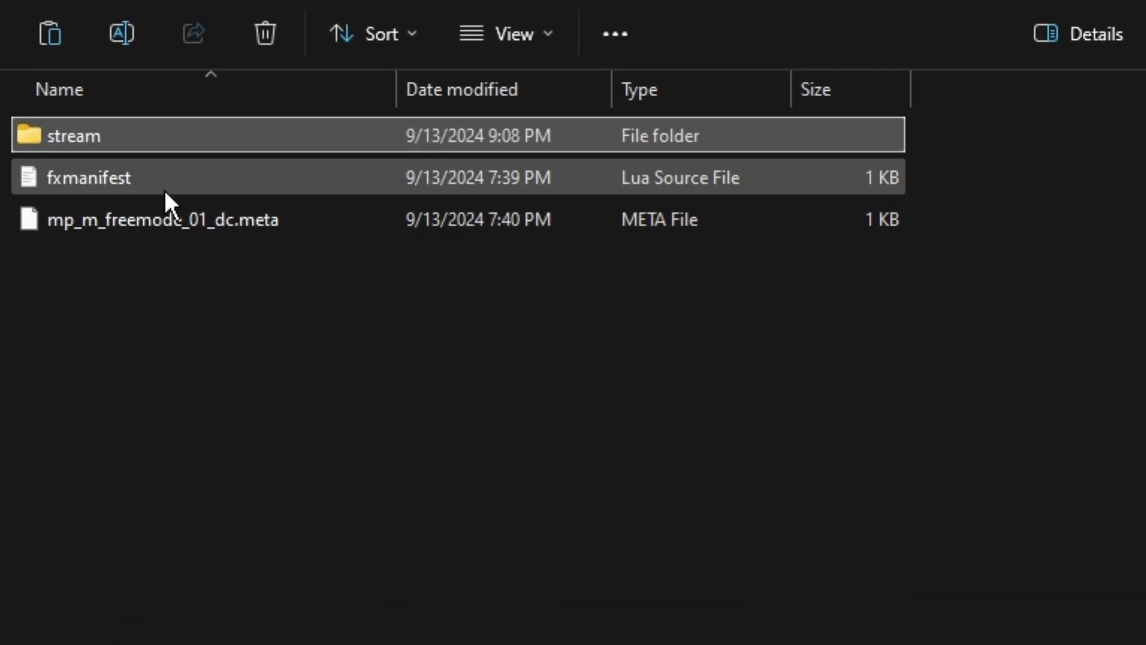
right_click(164, 190)
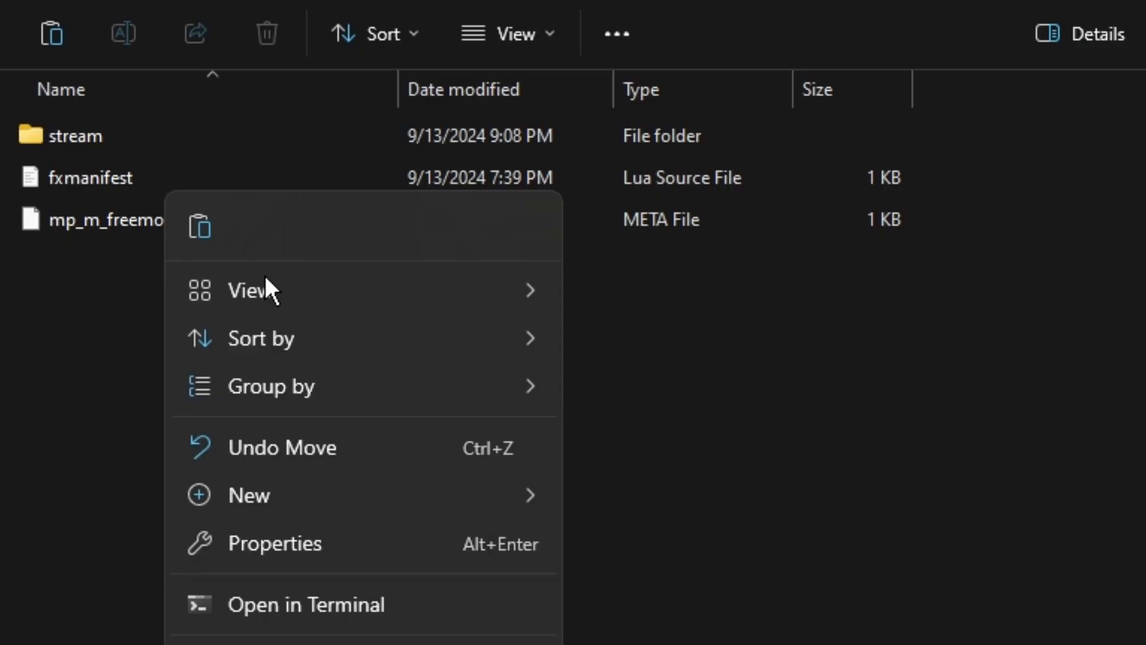
right_click(112, 177)
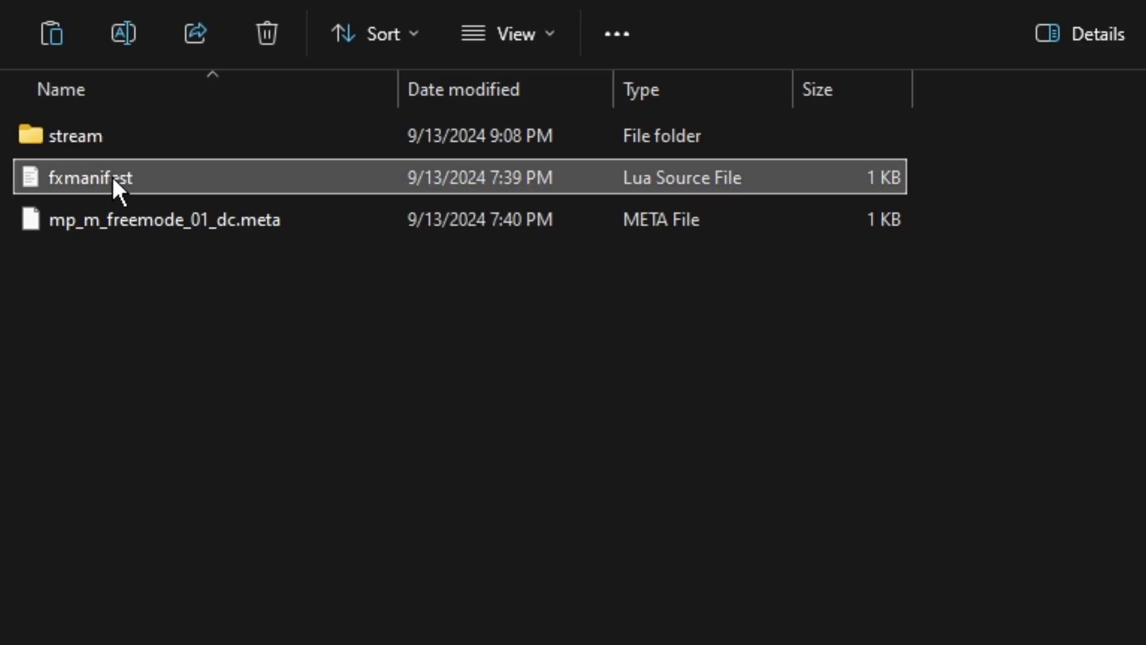
mouse_move(225, 325)
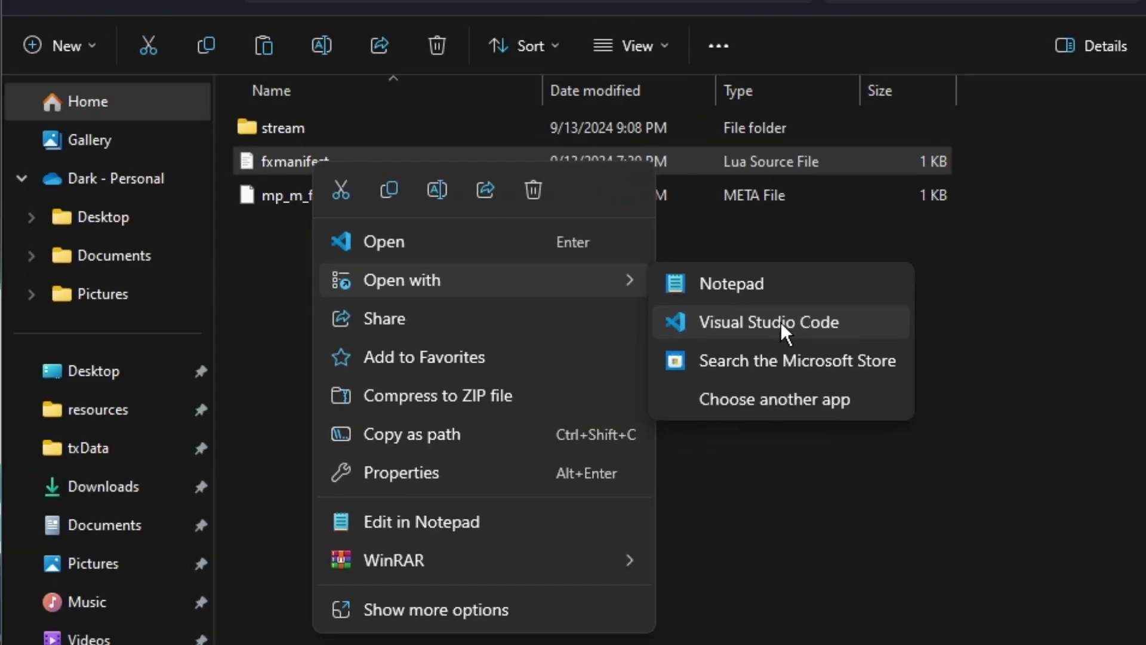
left_click(679, 377)
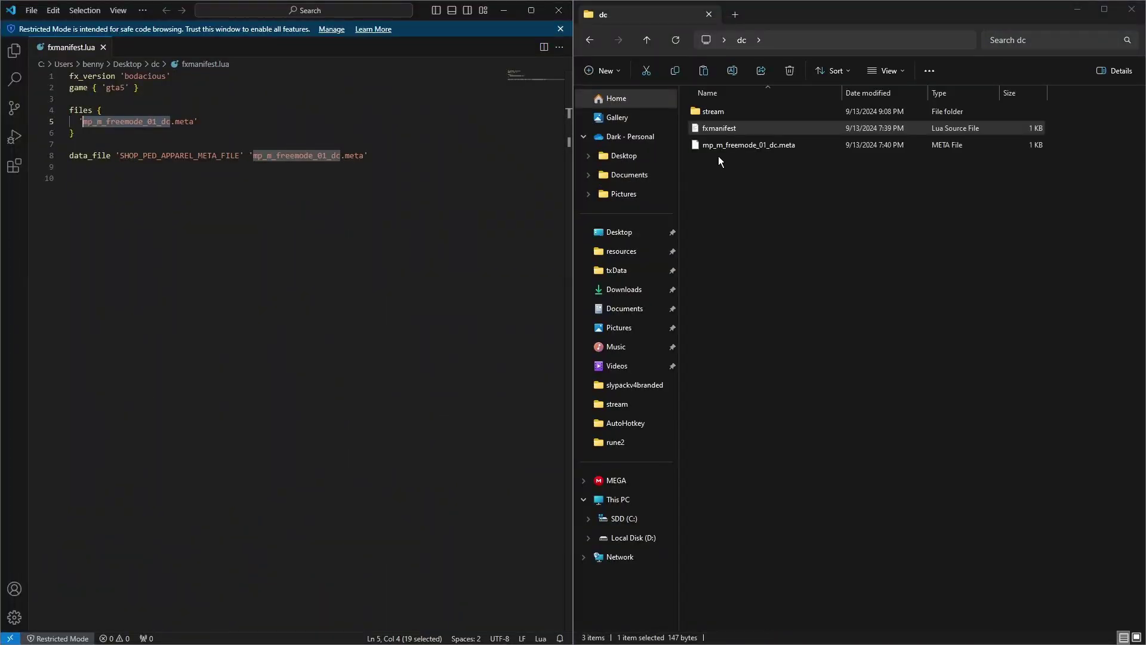
Step: Check the YMT name in the stream folder, then save fxmanifest.lua listing mp_m_freemode_01_dc.meta
double_click(714, 111)
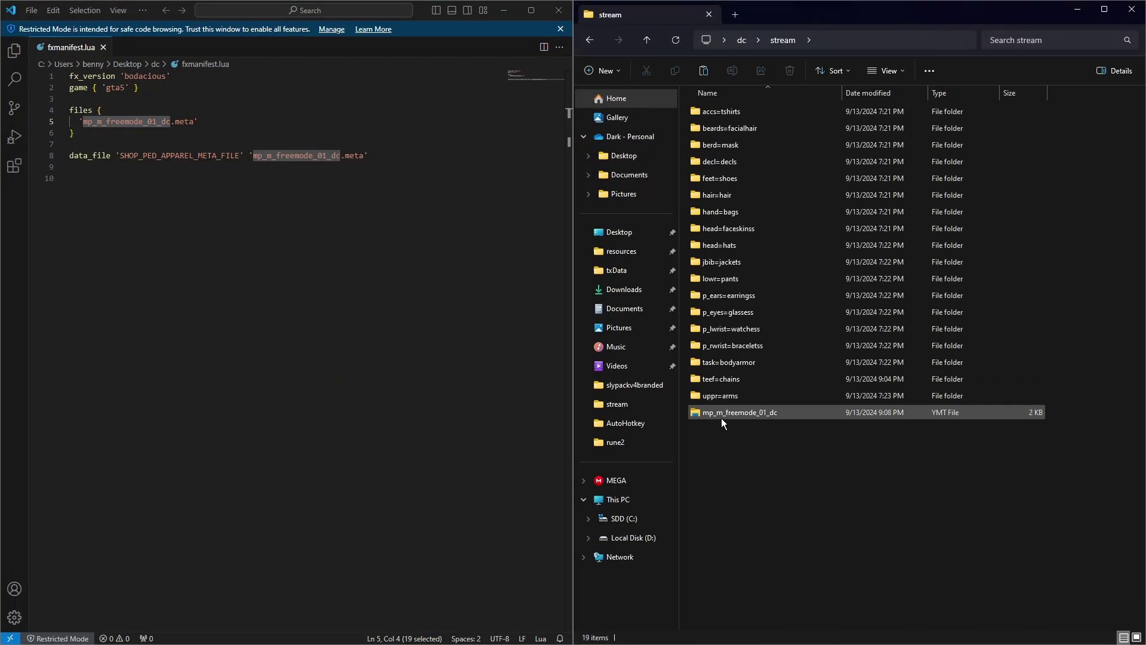
mouse_move(758, 412)
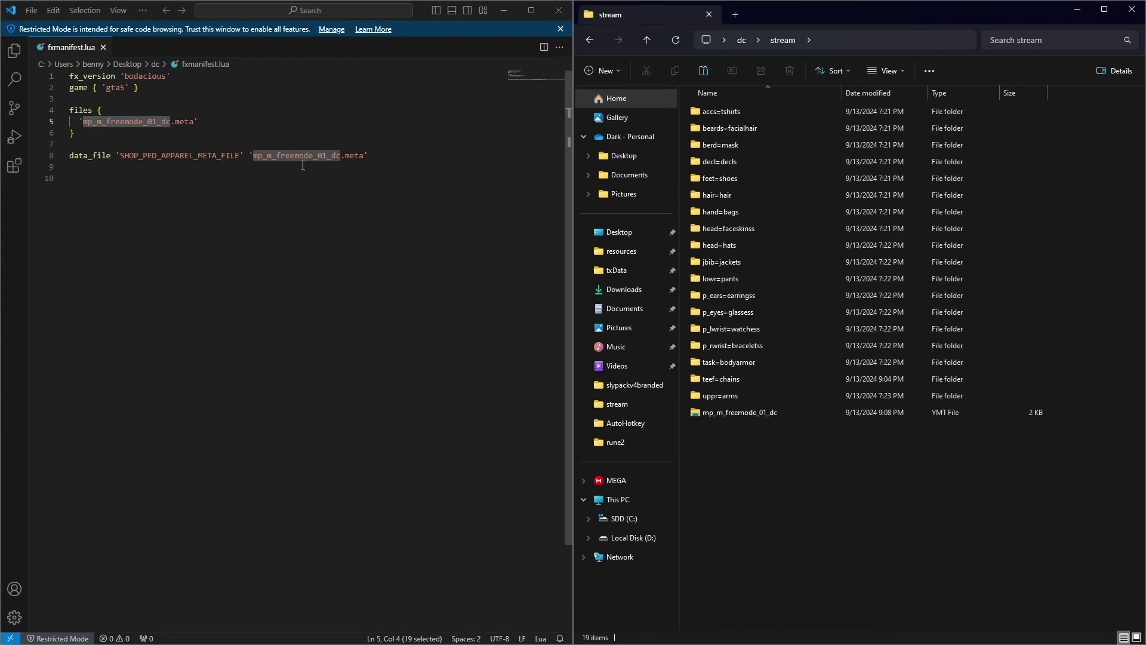
left_click(31, 10)
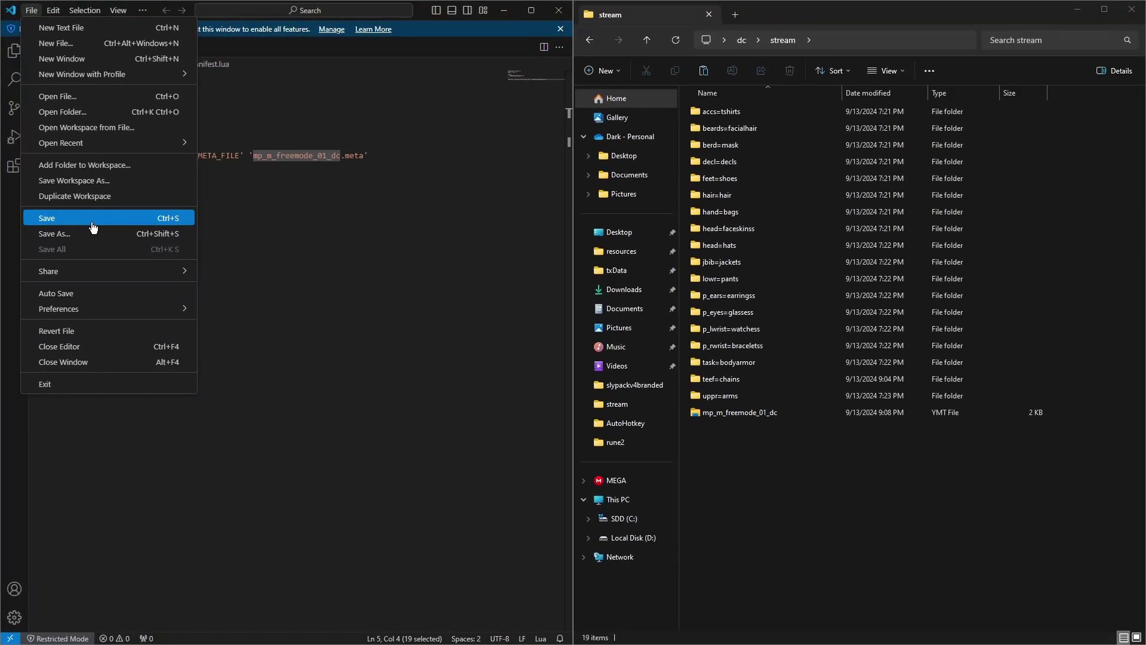
left_click(93, 220)
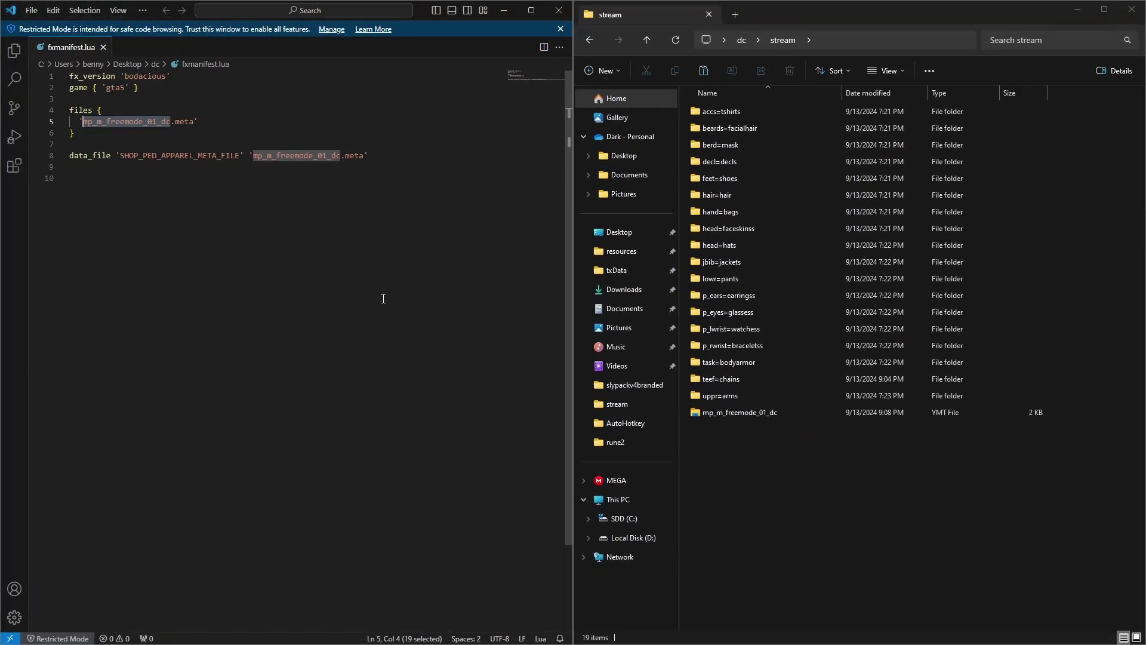
Step: Open mp_m_freemode_01_dc.meta from the dc folder in Visual Studio Code, just this once
left_click(647, 43)
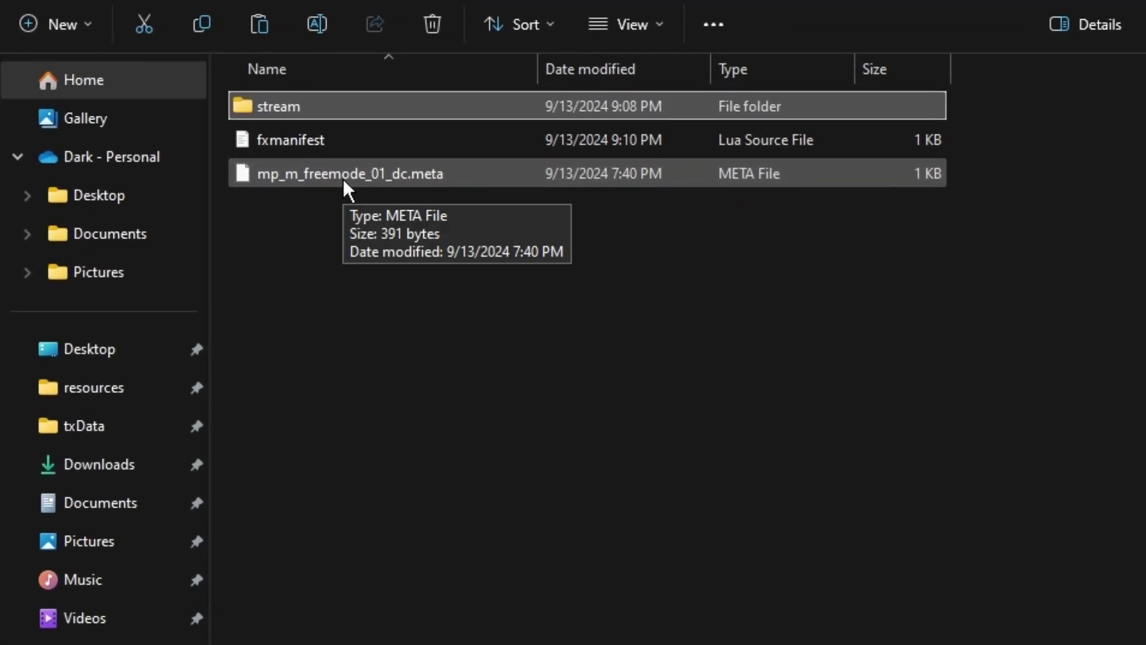
double_click(347, 176)
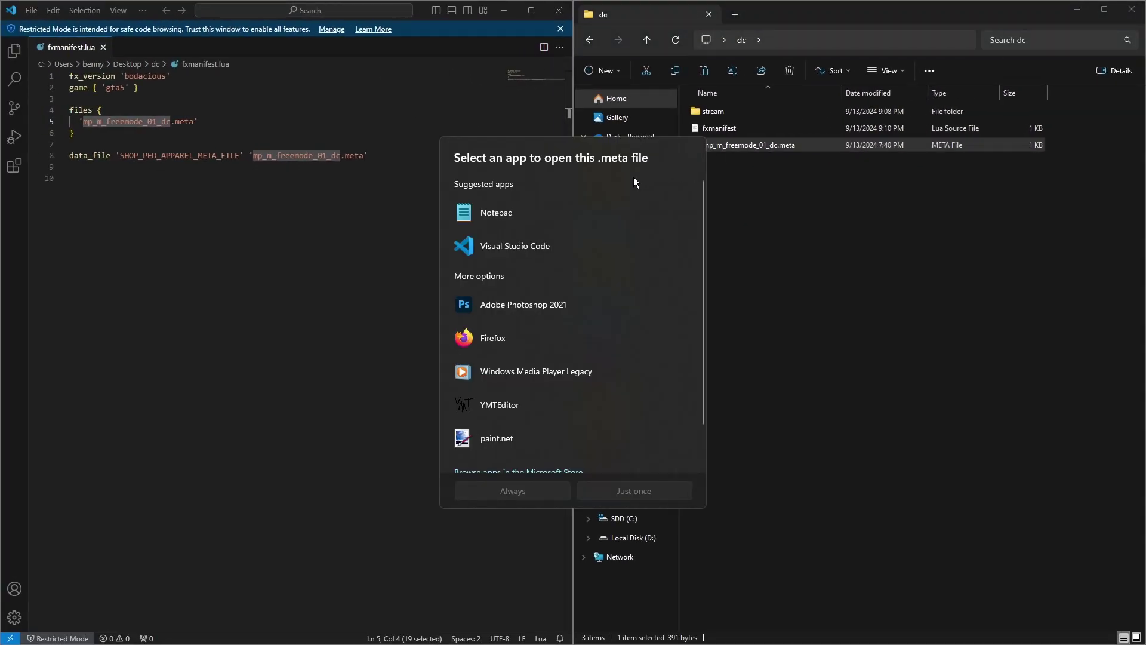
left_click(546, 249)
left_click(632, 494)
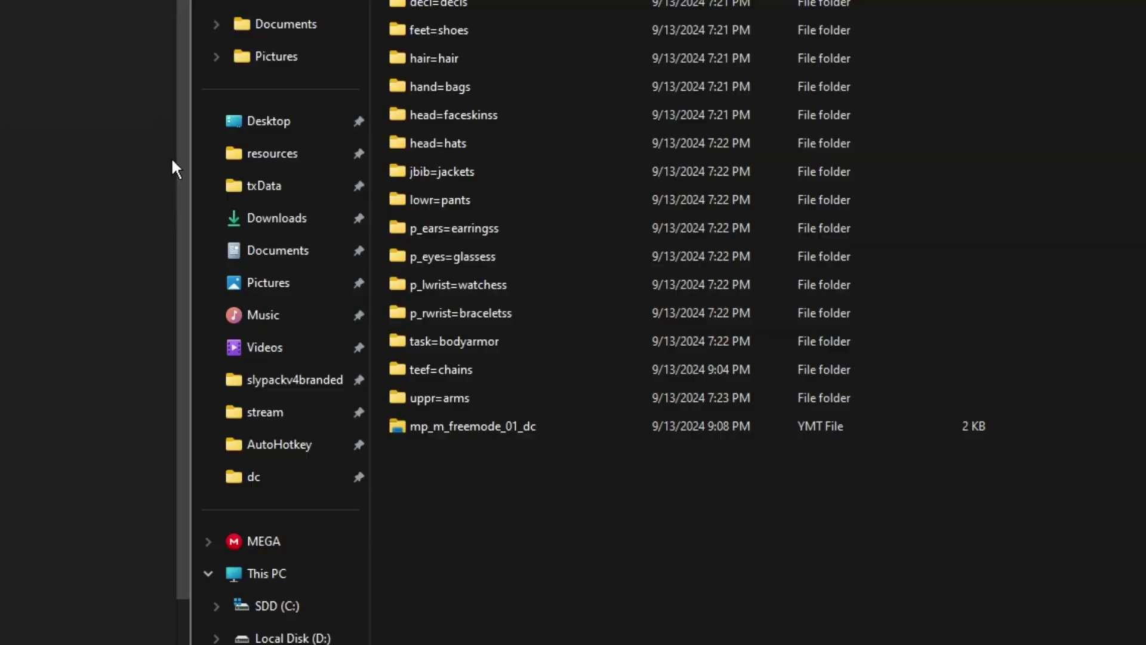
Step: Check the mp_m_freemode_01_dc YMT name and save the edited meta file
left_click(432, 435)
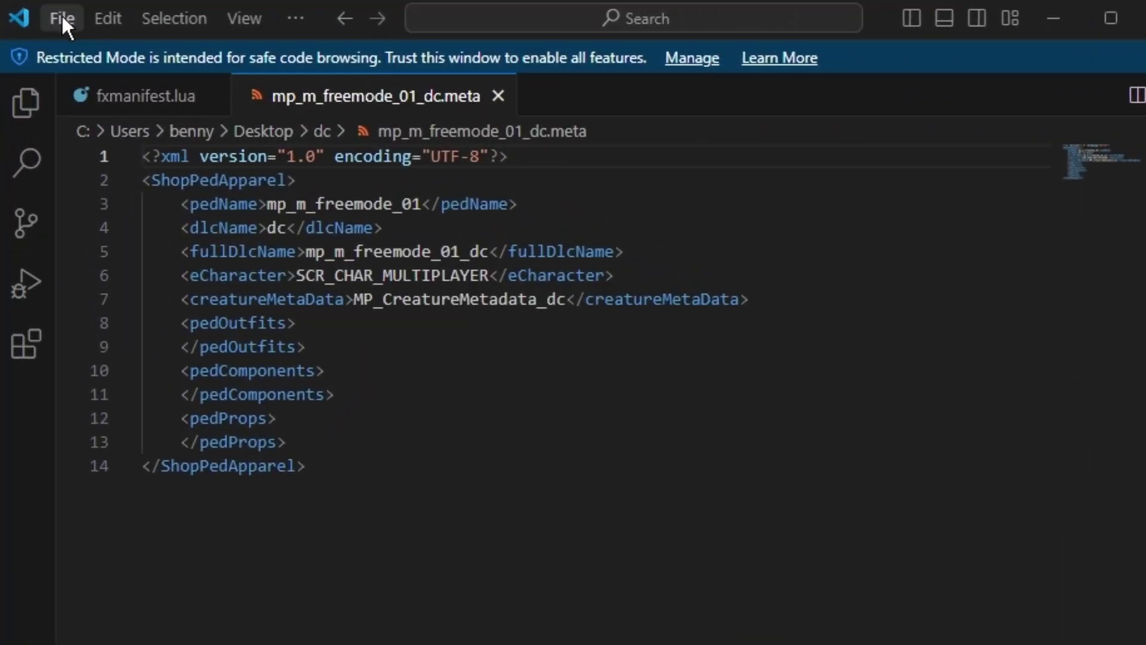
left_click(60, 17)
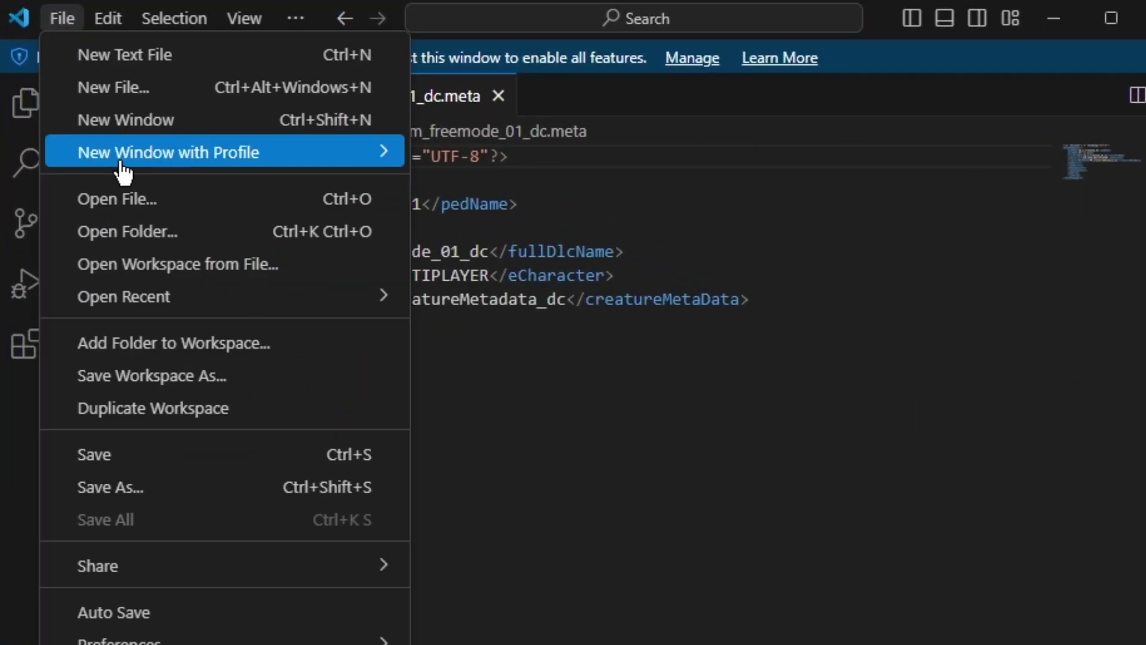
left_click(178, 458)
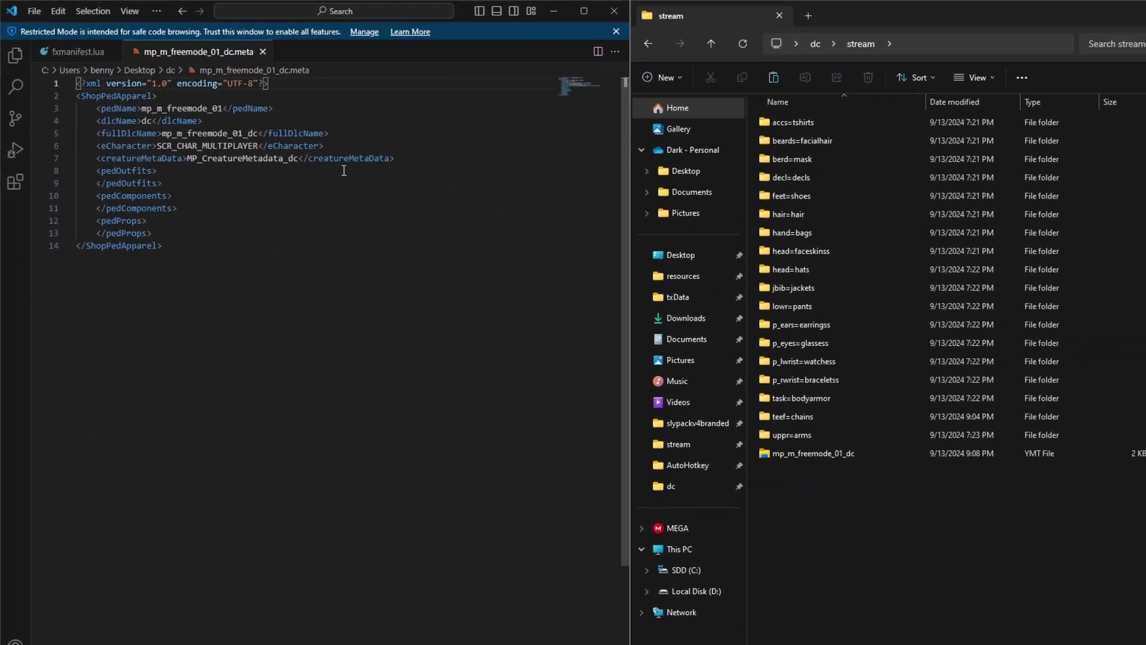
Step: Close the code editor and open teef=chains folder 0, widening the Name column to show full file names
left_click(560, 13)
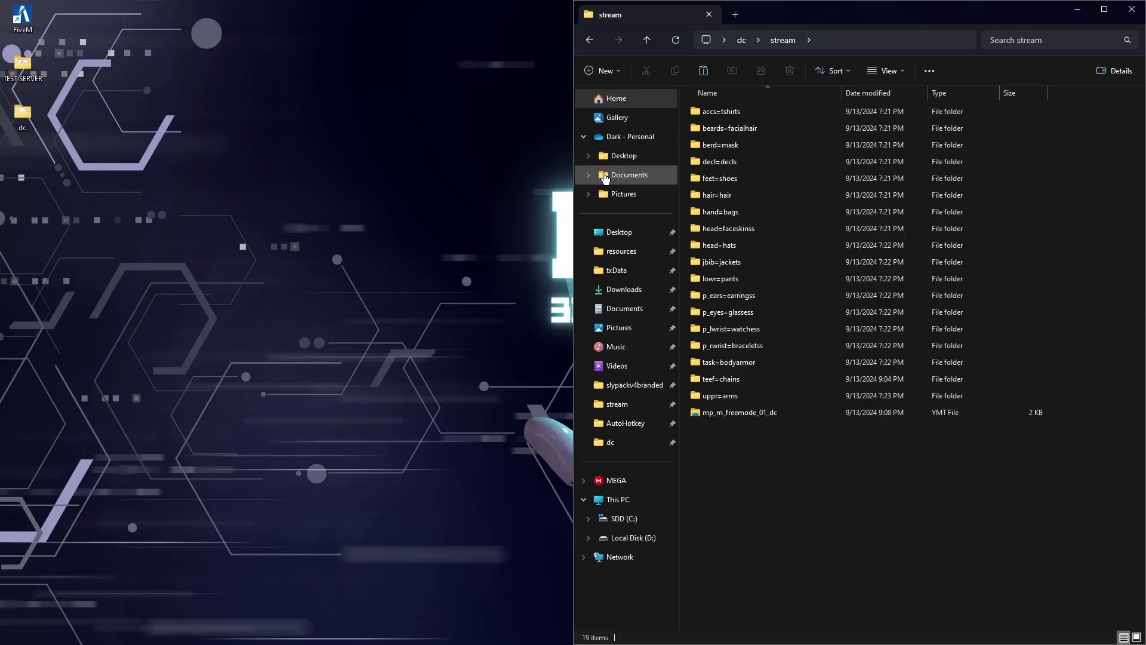
left_click(1104, 9)
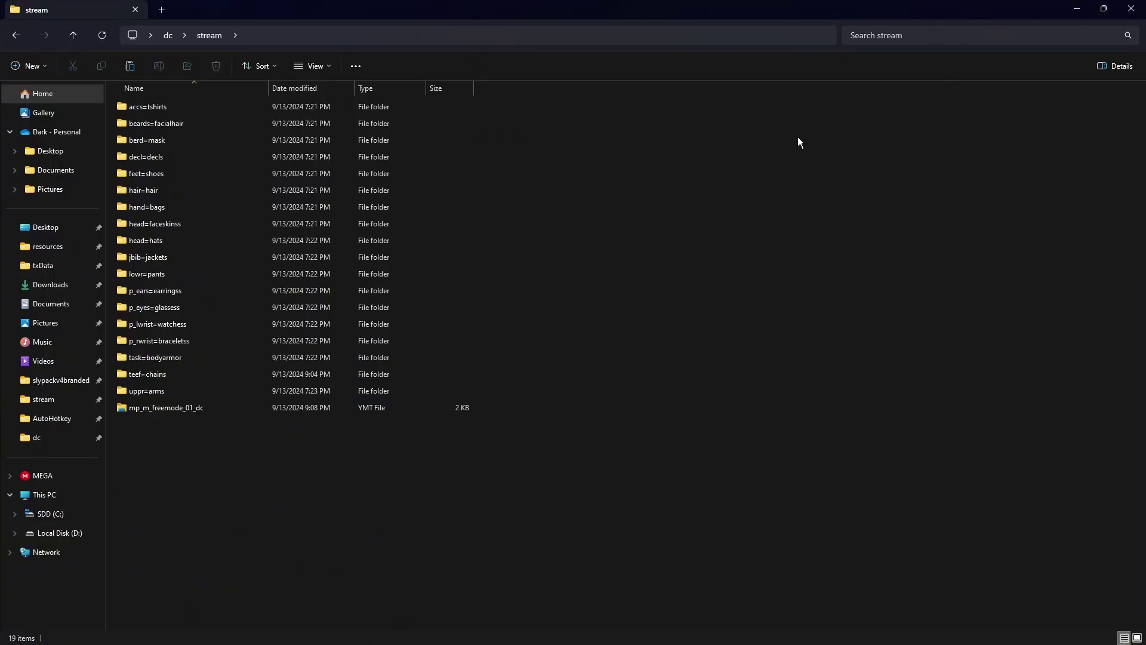
double_click(217, 374)
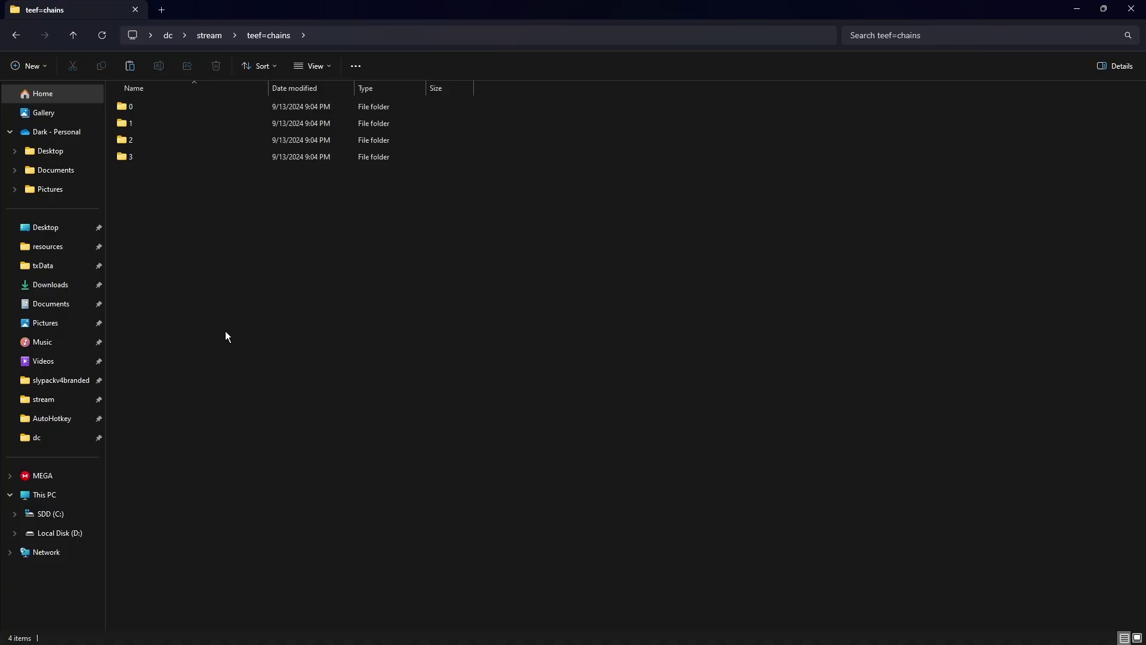
double_click(195, 107)
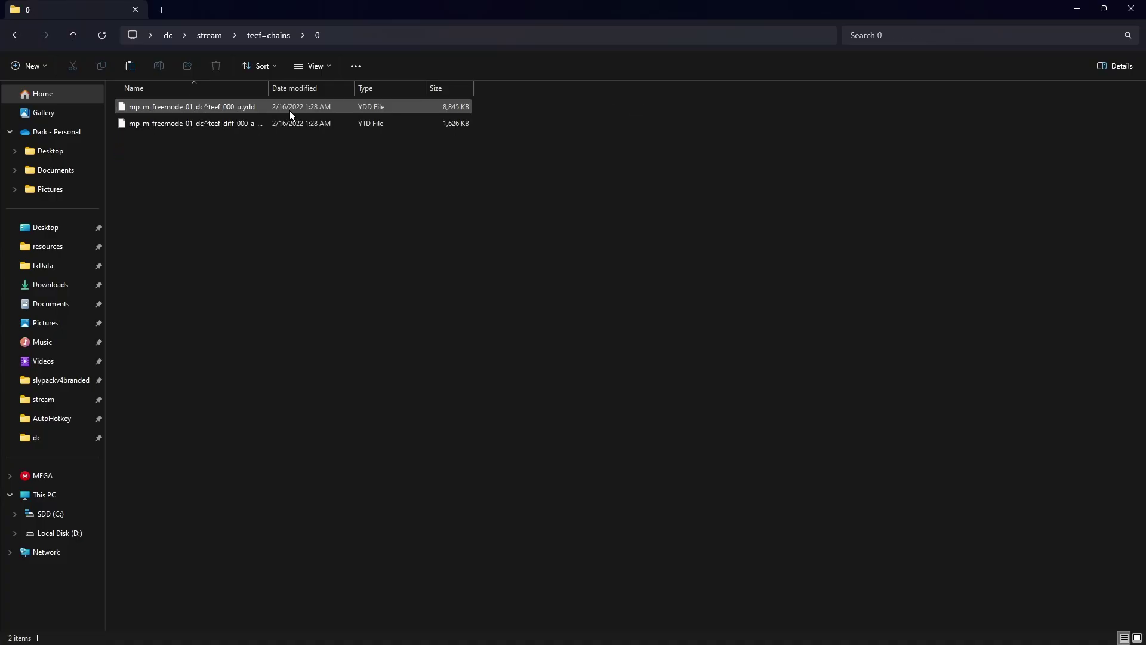
left_click_drag(269, 88, 407, 89)
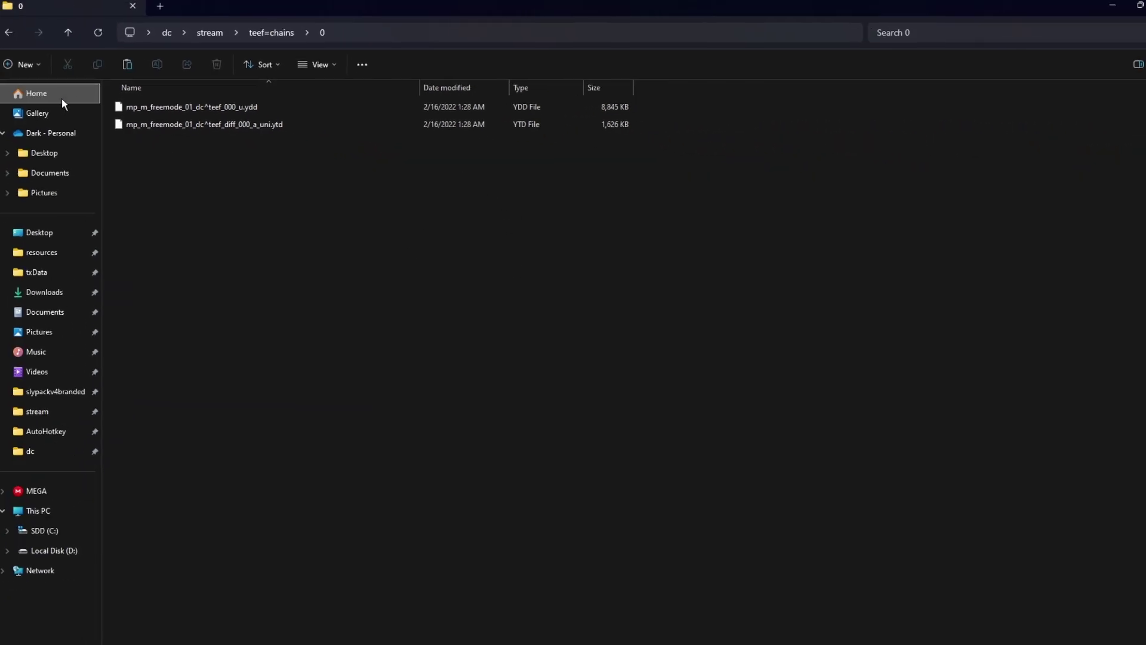
Step: Check the contents of teef=chains chain folders 1 and 2
left_click(76, 38)
double_click(267, 172)
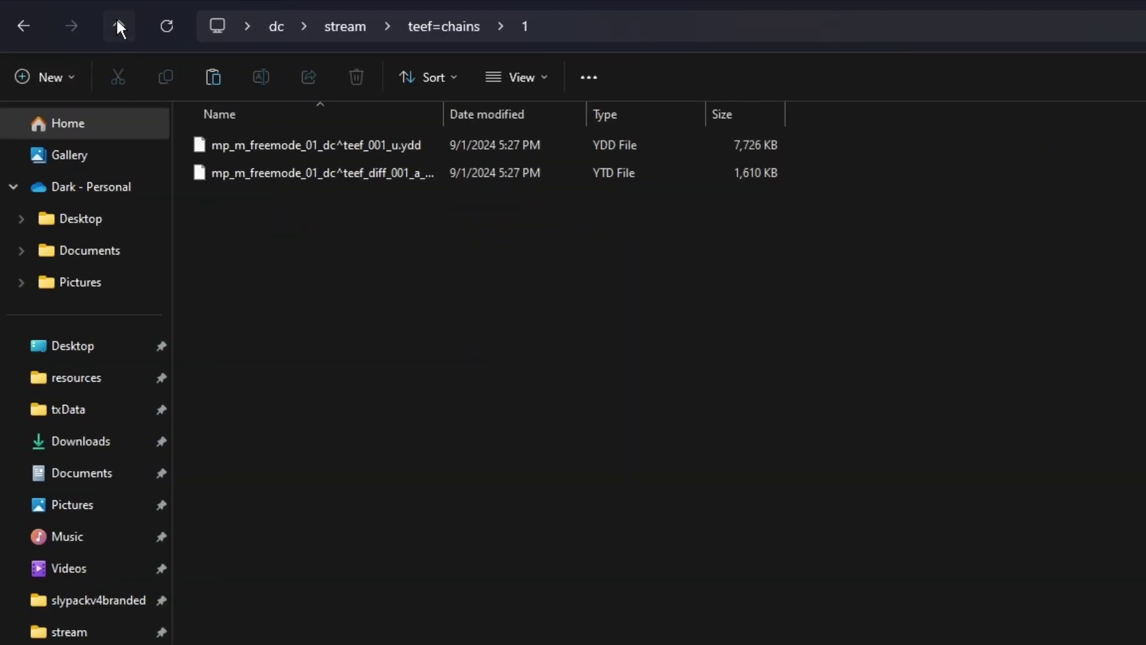
left_click(119, 26)
double_click(274, 195)
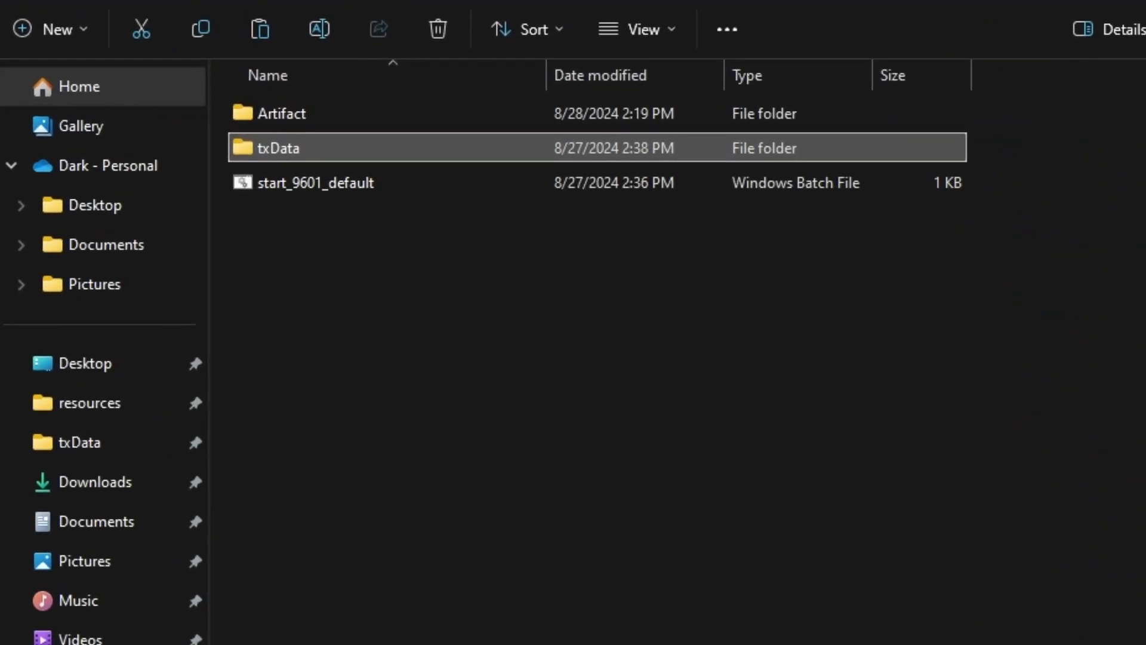
Step: Move the desktop dc folder into txData > QBCoreFramework_CDD6D2.base > resources
double_click(292, 150)
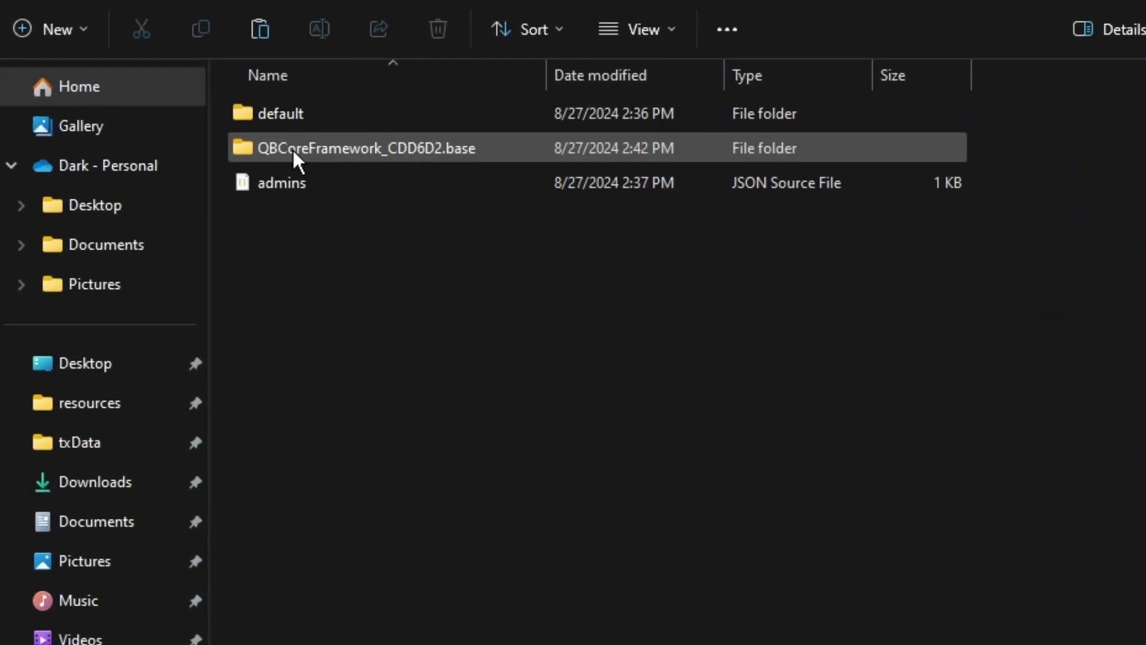
double_click(293, 149)
double_click(293, 150)
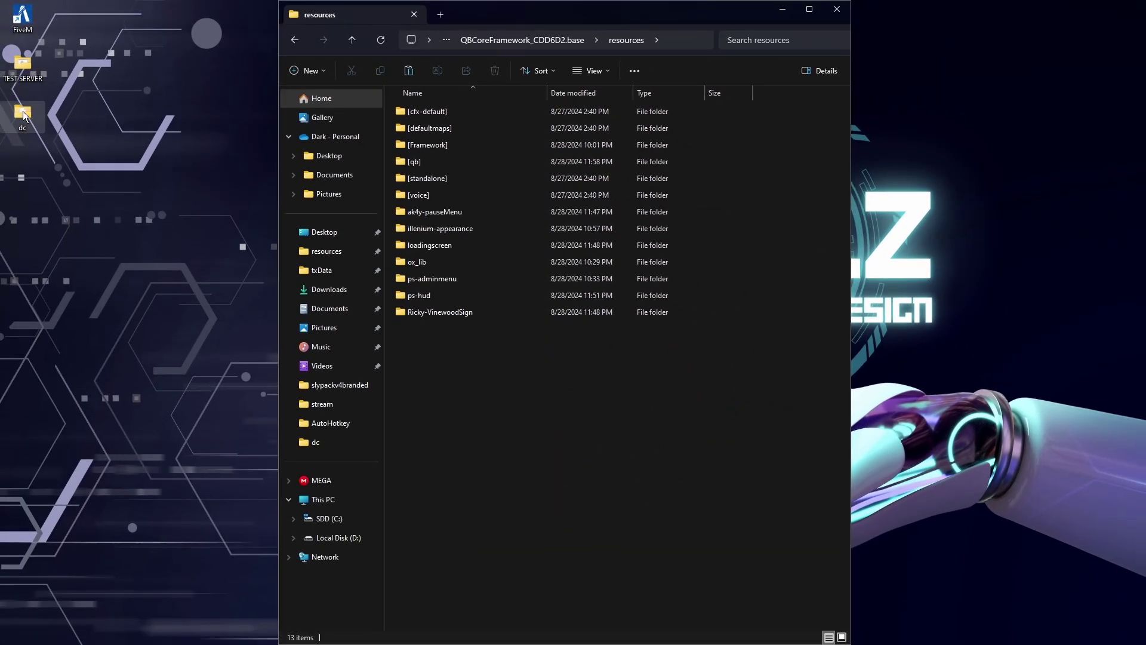
left_click_drag(24, 115, 449, 350)
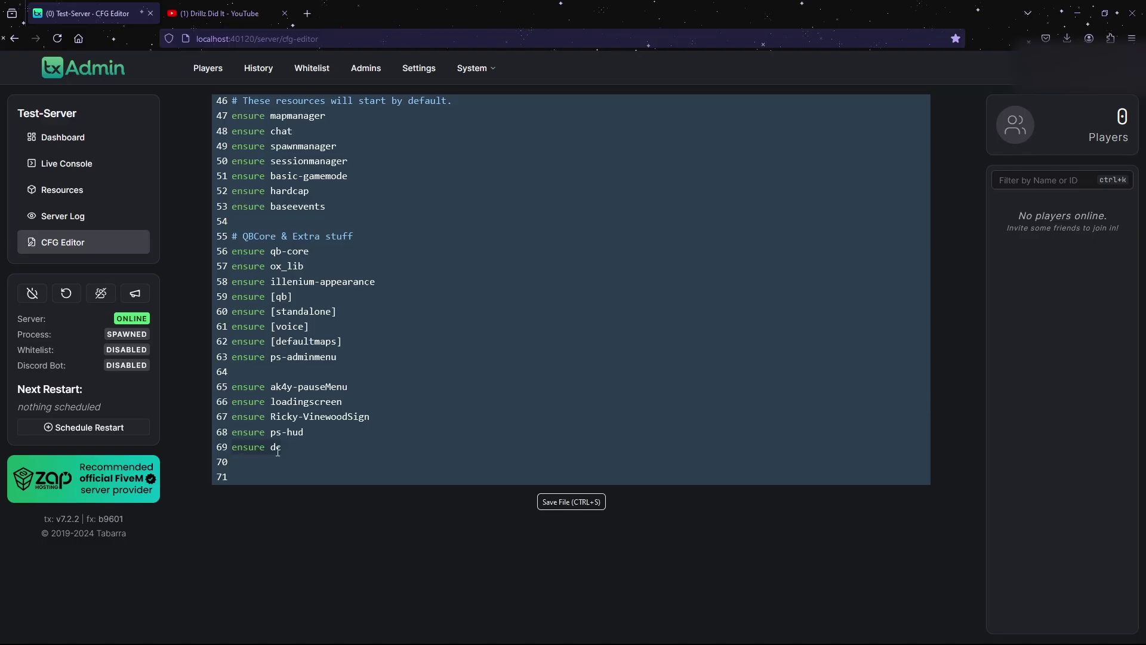
Step: Save the server.cfg containing 'ensure dc' and restart the server, confirming the restart
left_click(576, 504)
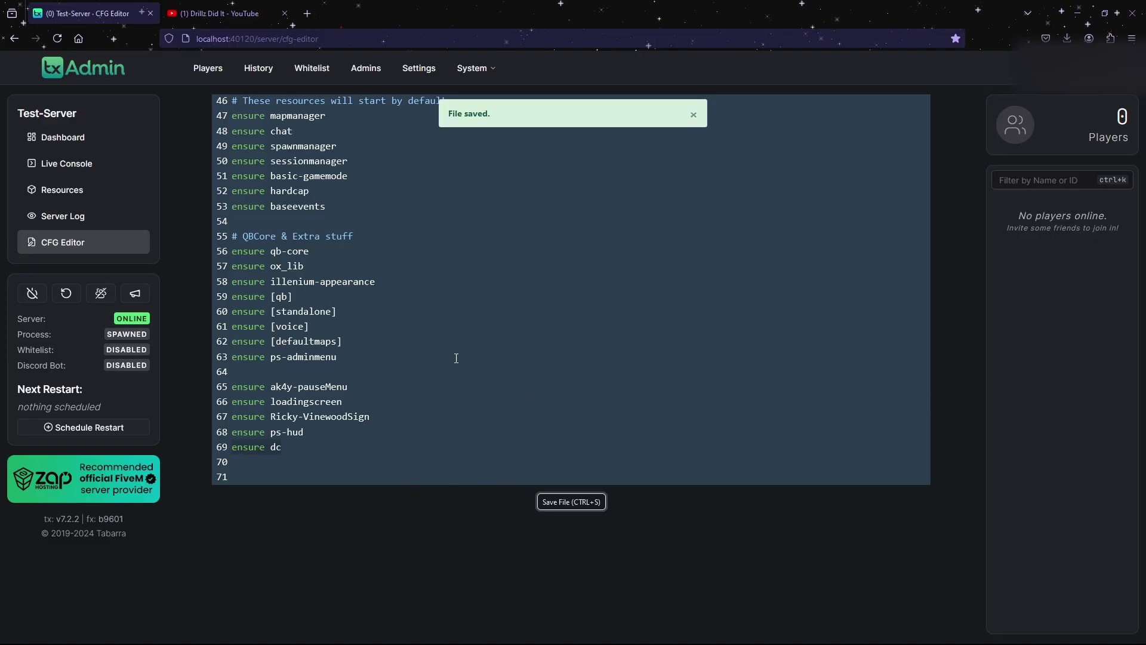
left_click(66, 294)
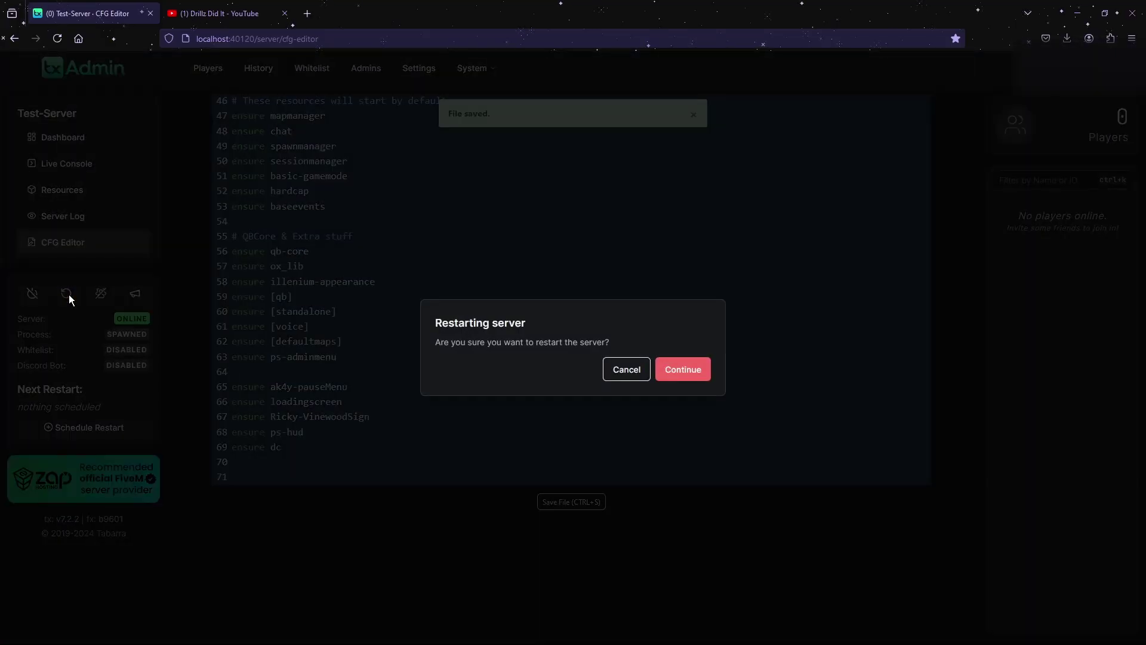
left_click(682, 369)
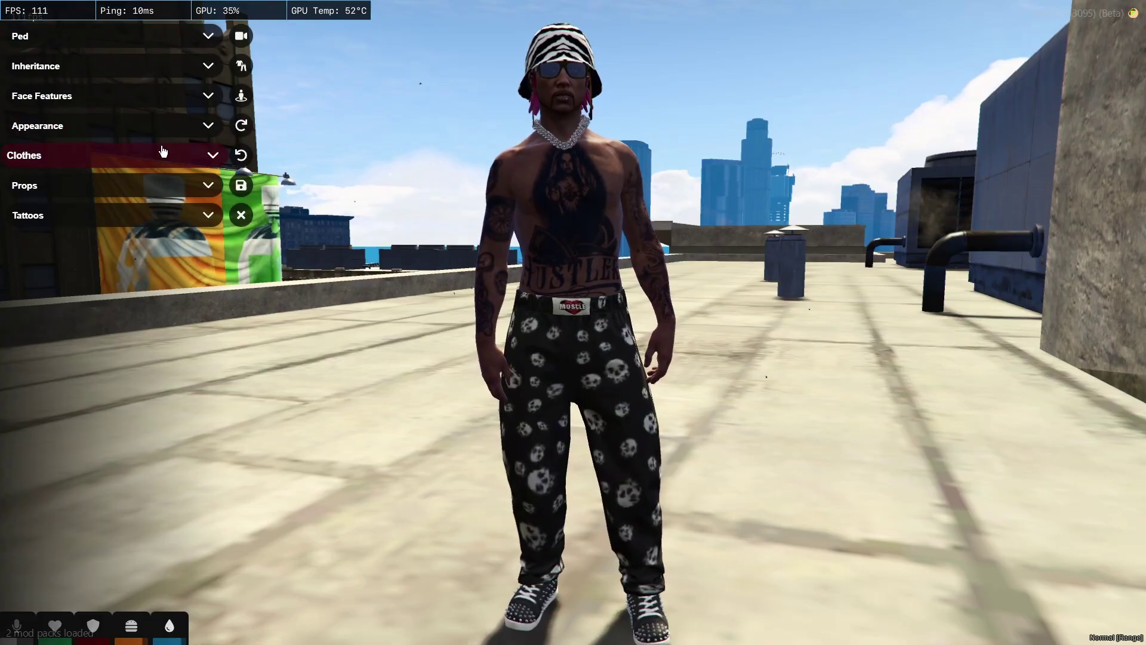
Step: In Clothes, cycle Scarf and chains drawables 178 through 181 and back to 178 to preview the chains
left_click(160, 154)
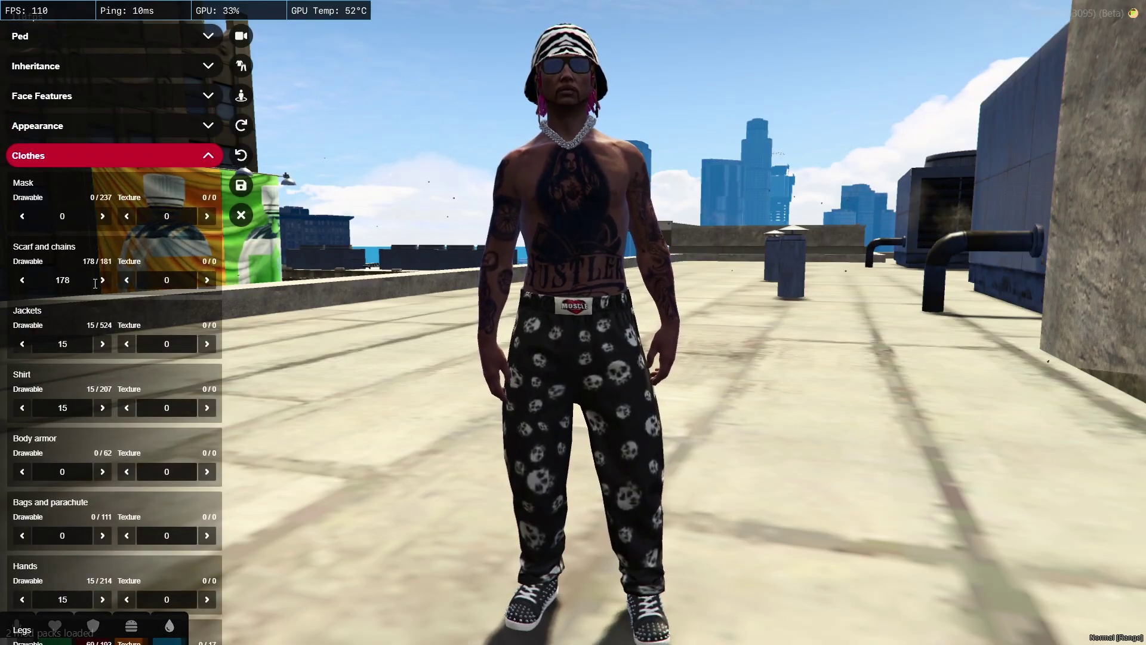
left_click(22, 280)
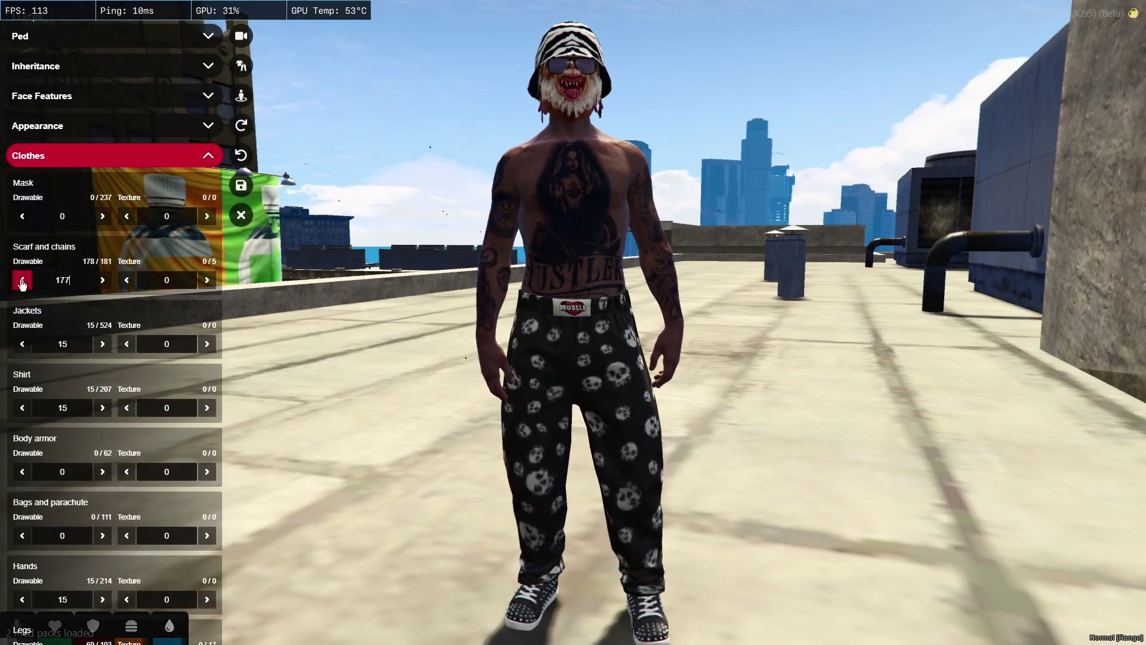
left_click(102, 280)
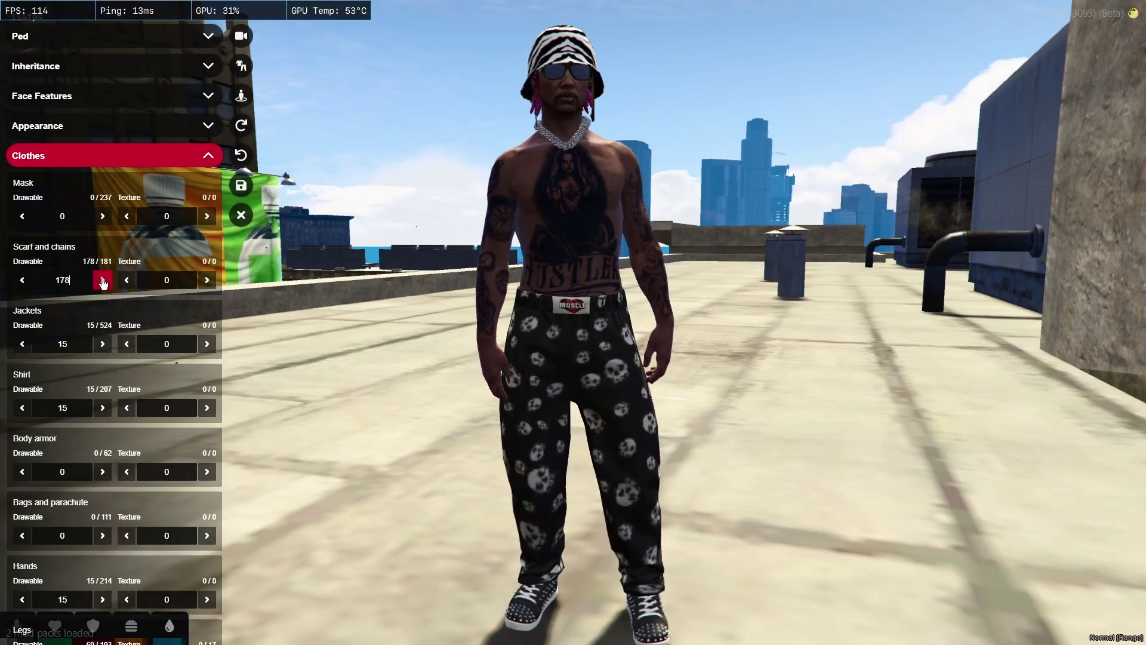
left_click(102, 282)
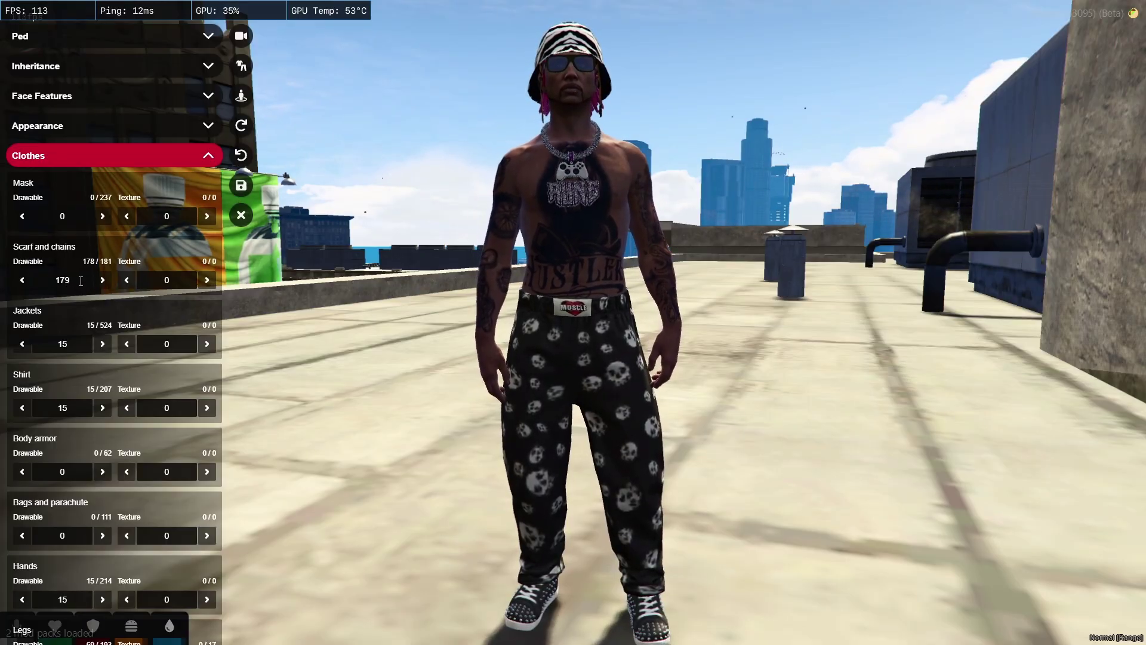
left_click(101, 281)
left_click(105, 284)
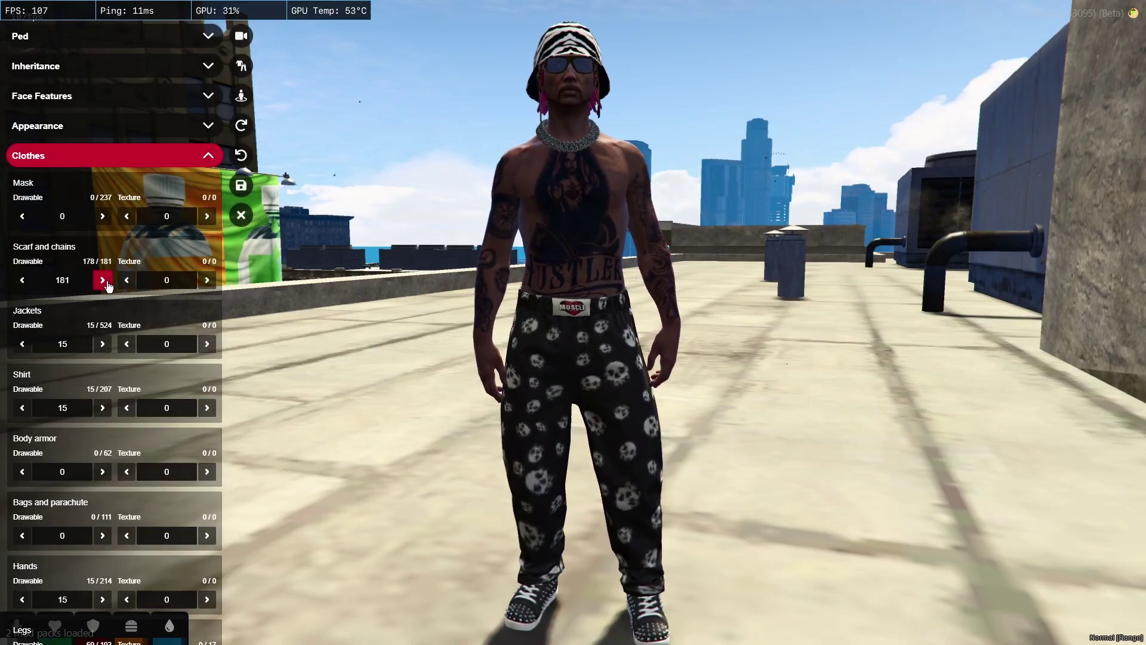
left_click(22, 281)
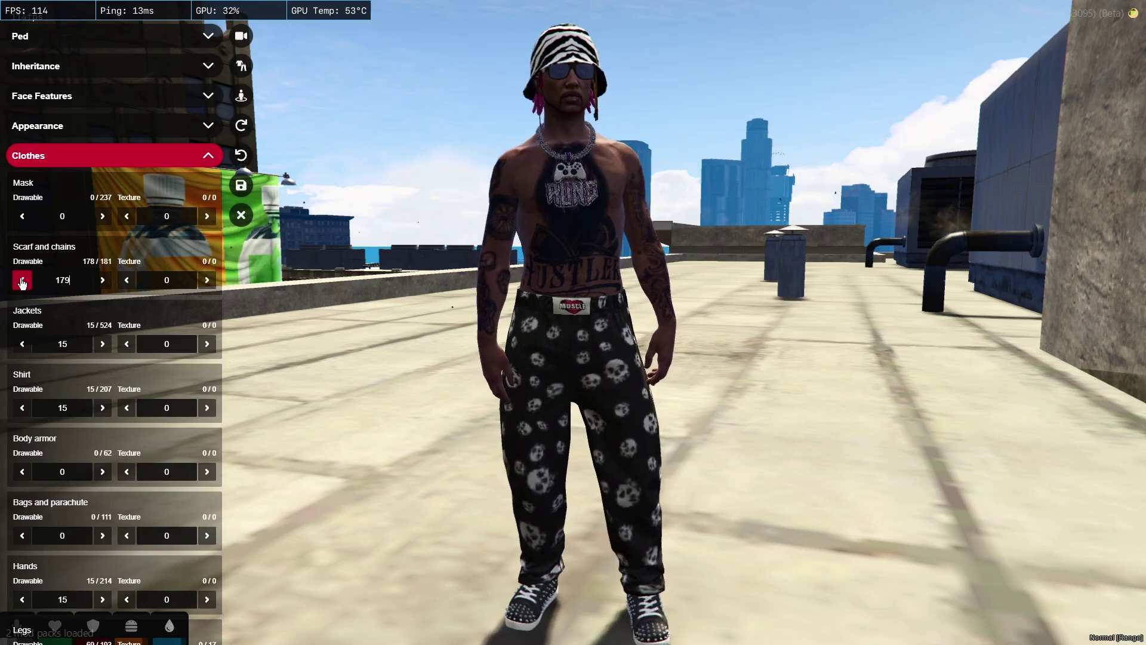
left_click(22, 281)
left_click(22, 283)
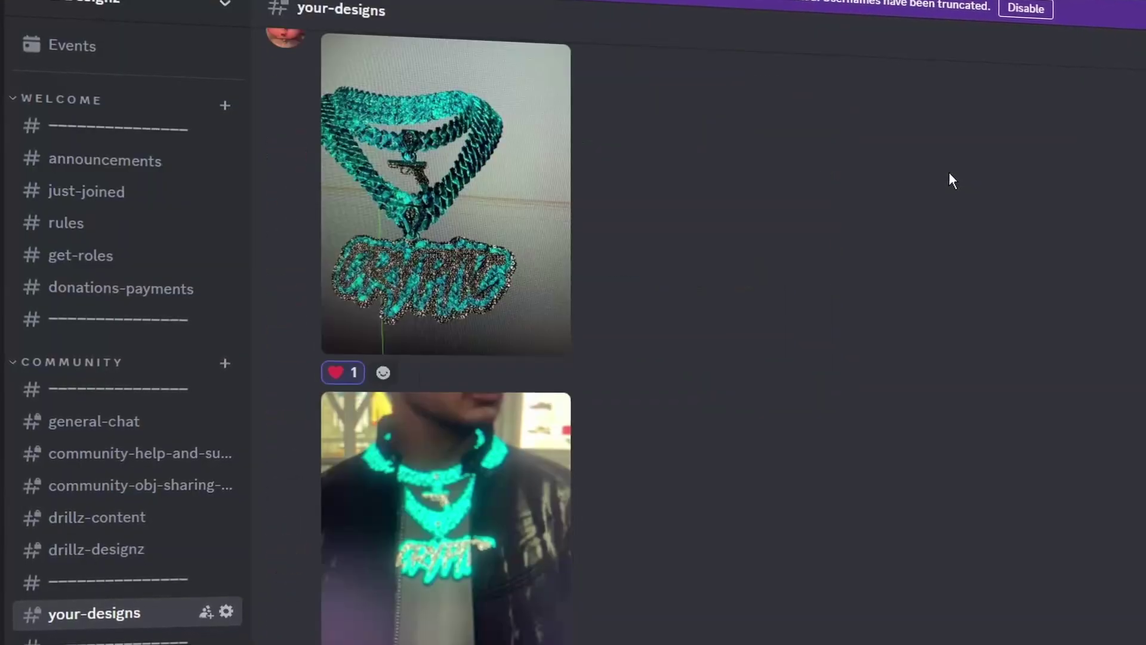
Step: Scroll down through #your-designs to view members' posted custom chain renders
scroll(950, 181, "down", 20)
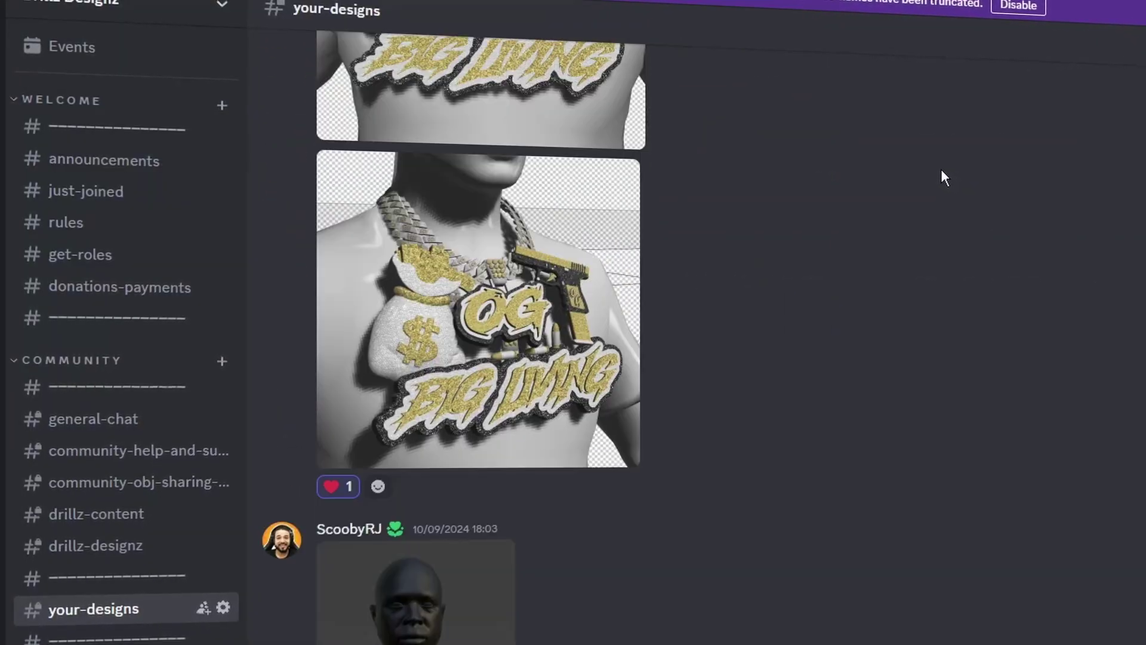
scroll(914, 159, "down", 20)
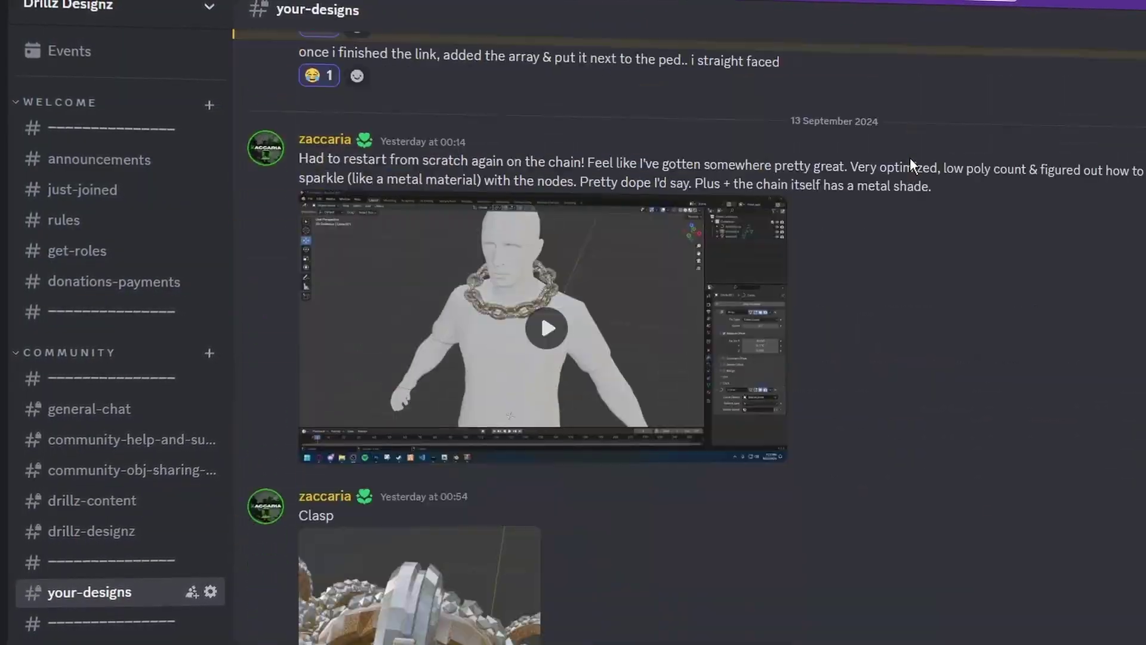
scroll(887, 149, "down", 20)
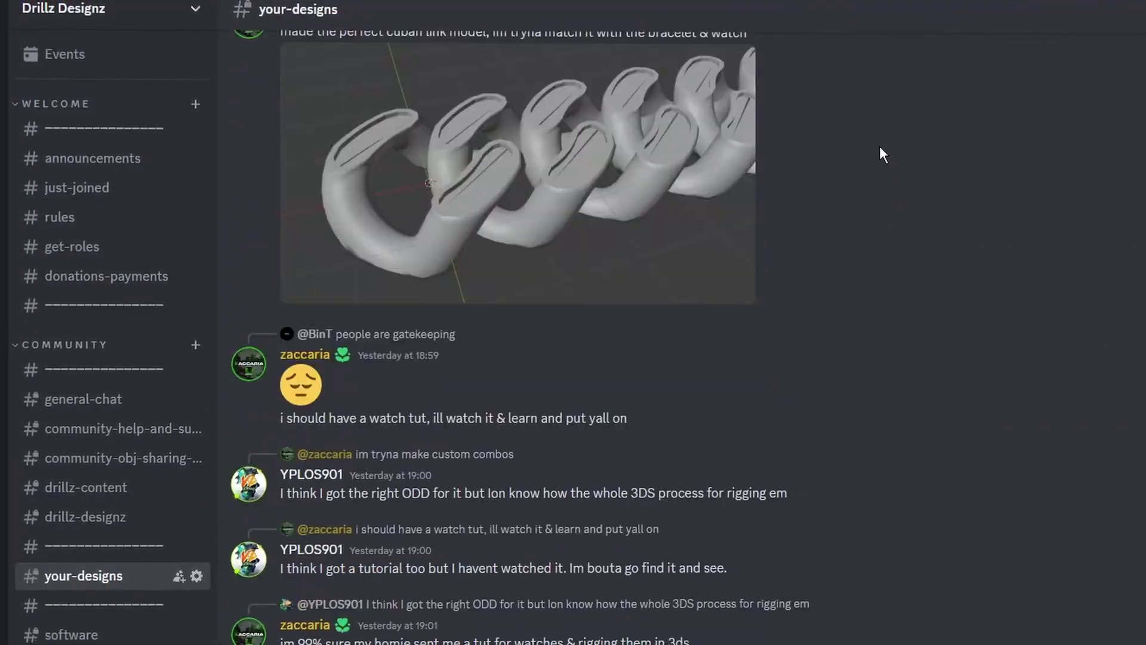
scroll(858, 146, "down", 20)
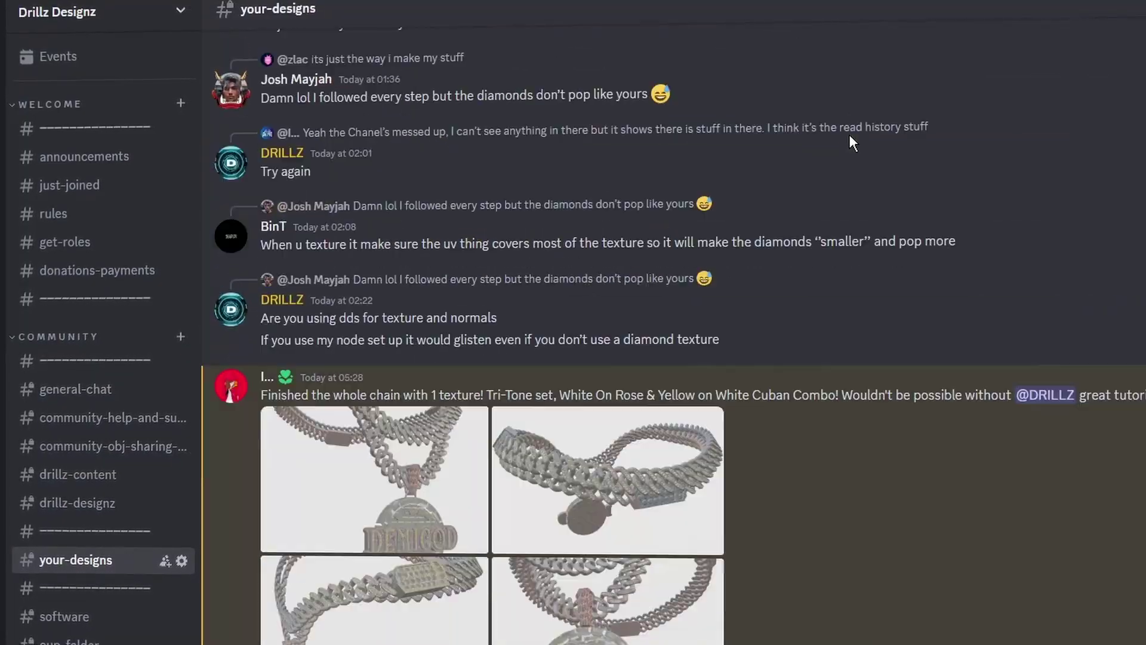